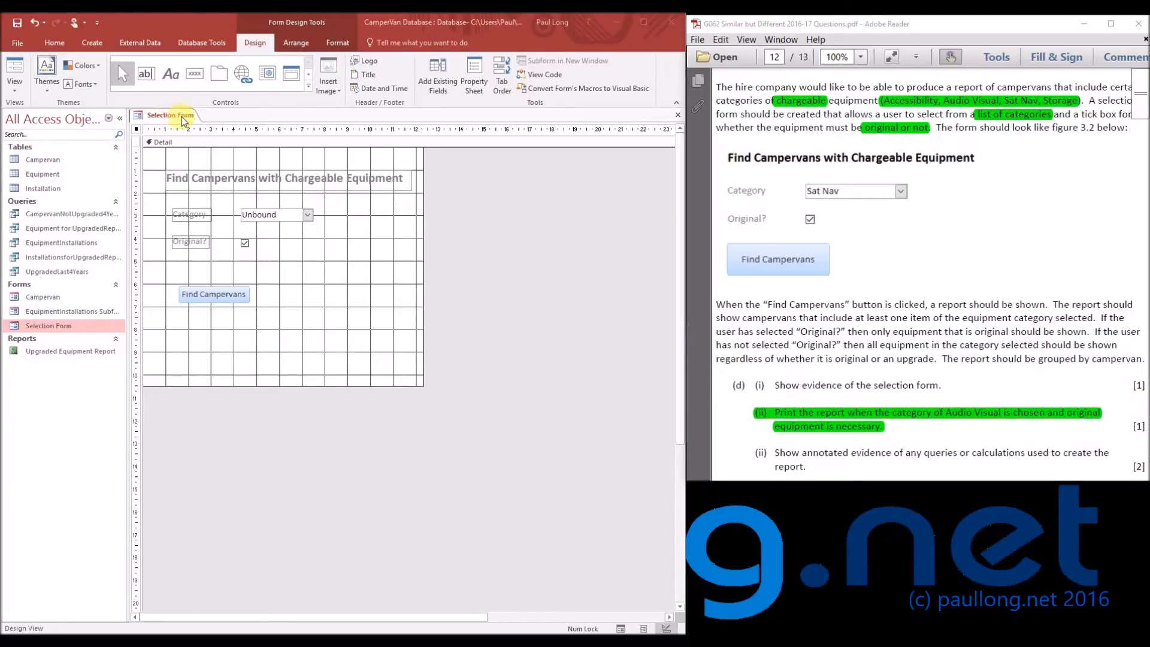
Step: Rename the Category combo box on the selection form as CategorySelect
click(287, 215)
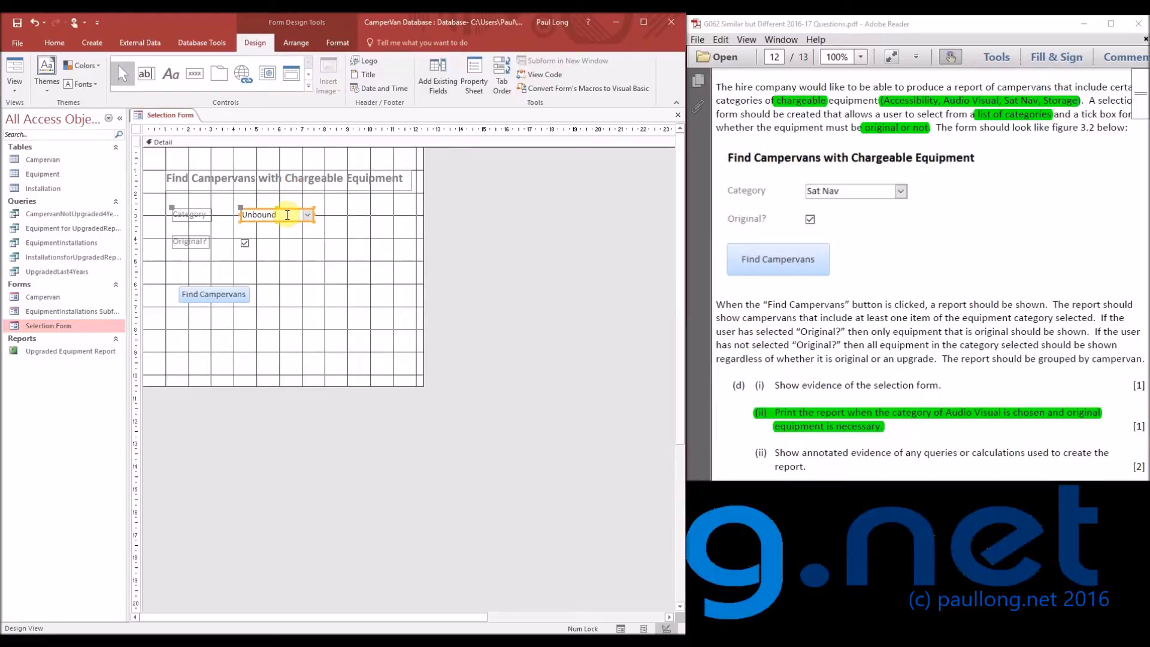
double_click(288, 221)
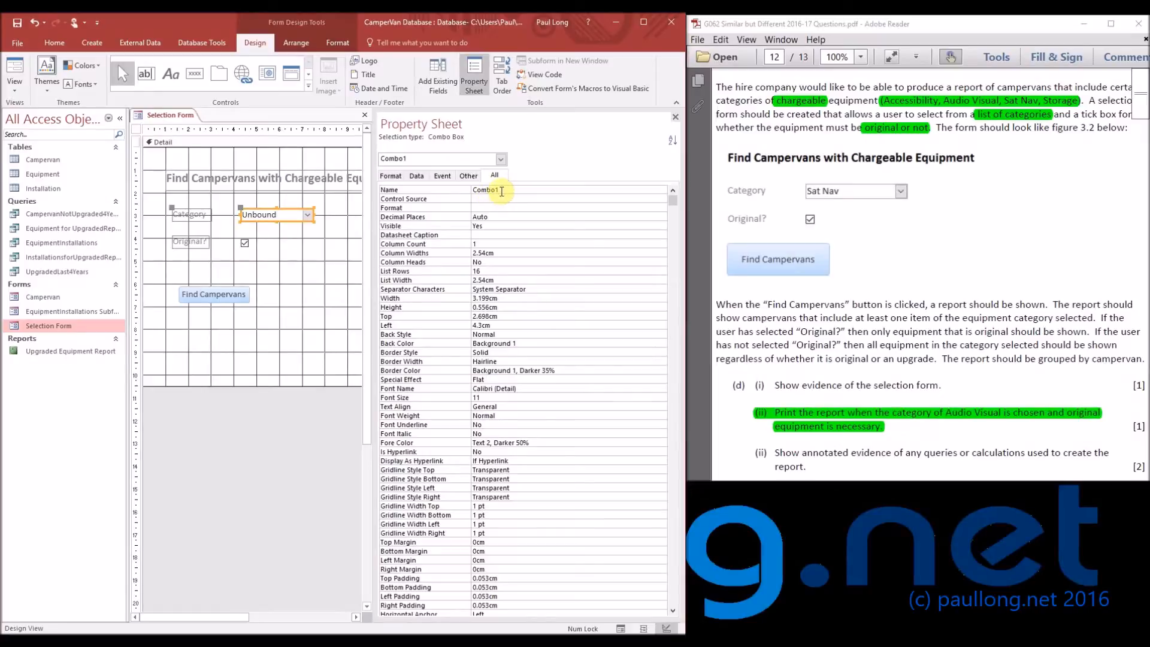
drag(505, 188, 469, 188)
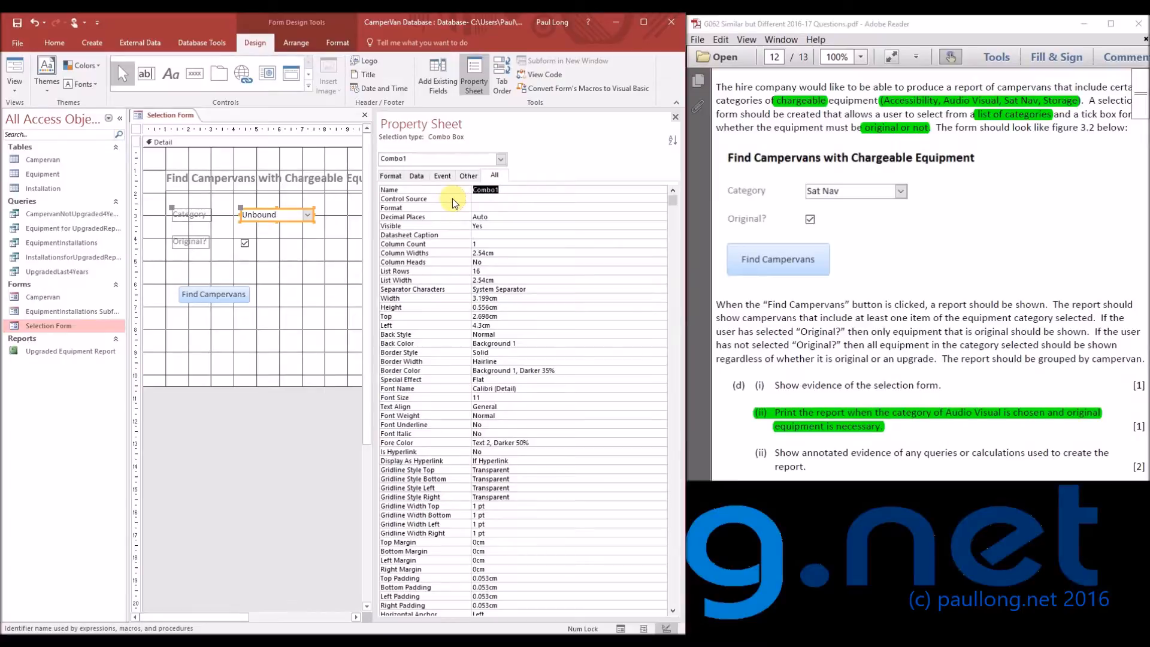
text(CategorySelect)
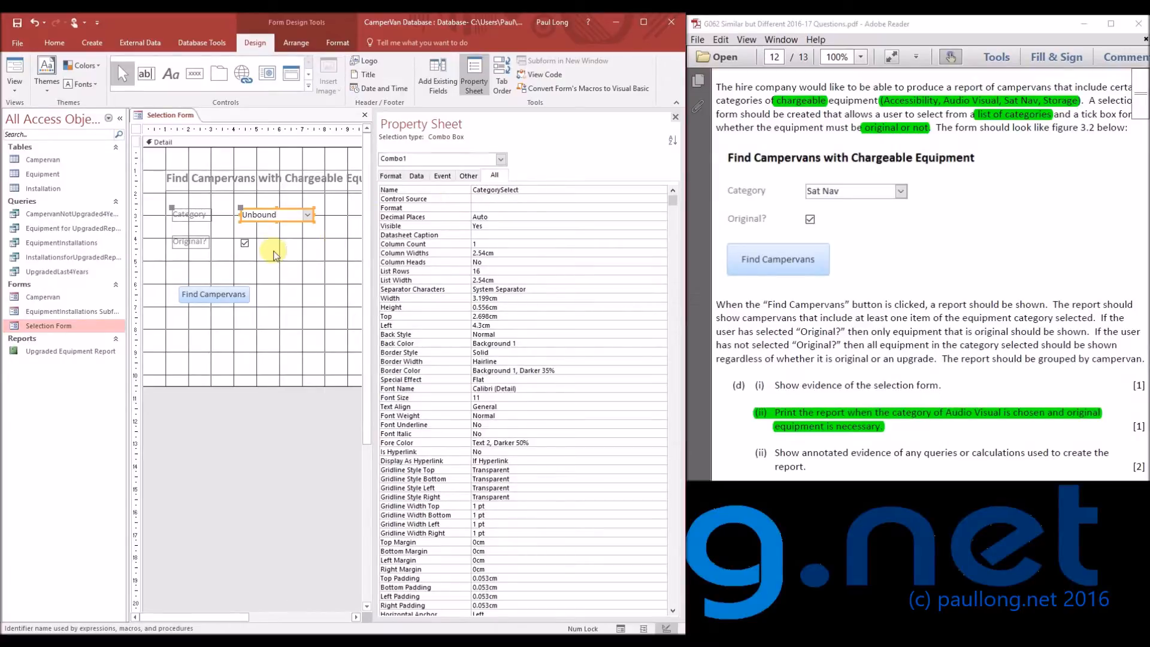
Step: Rename the Original? check box on the selection form as OriginalTick
click(239, 243)
click(459, 189)
text(OriginalTick)
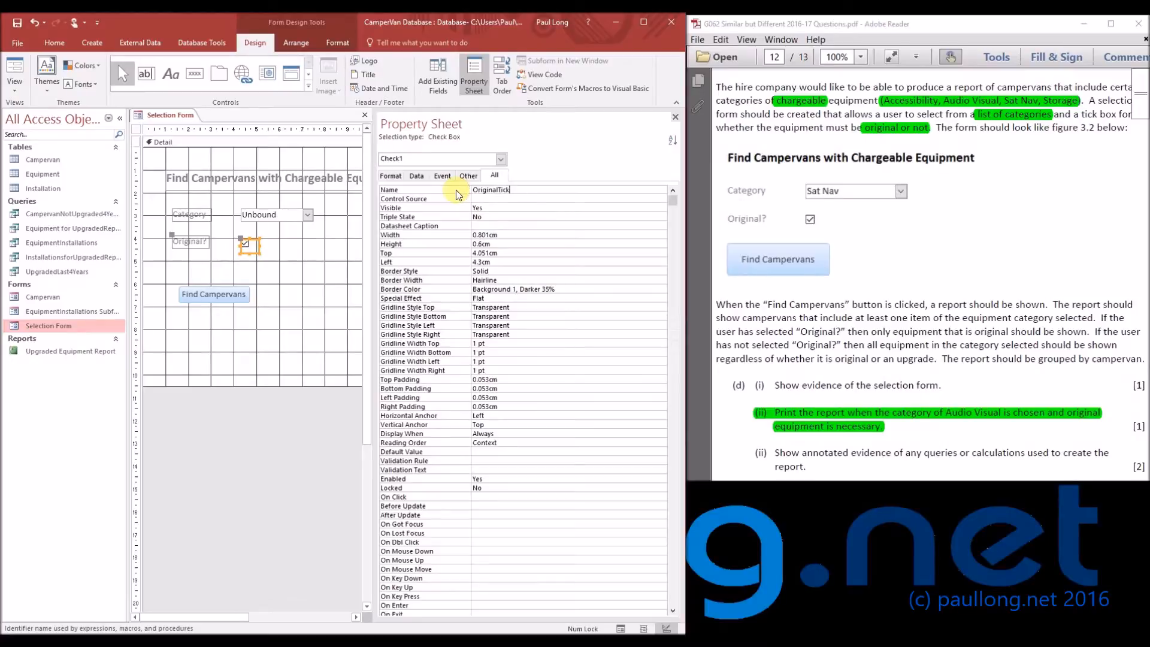
click(295, 256)
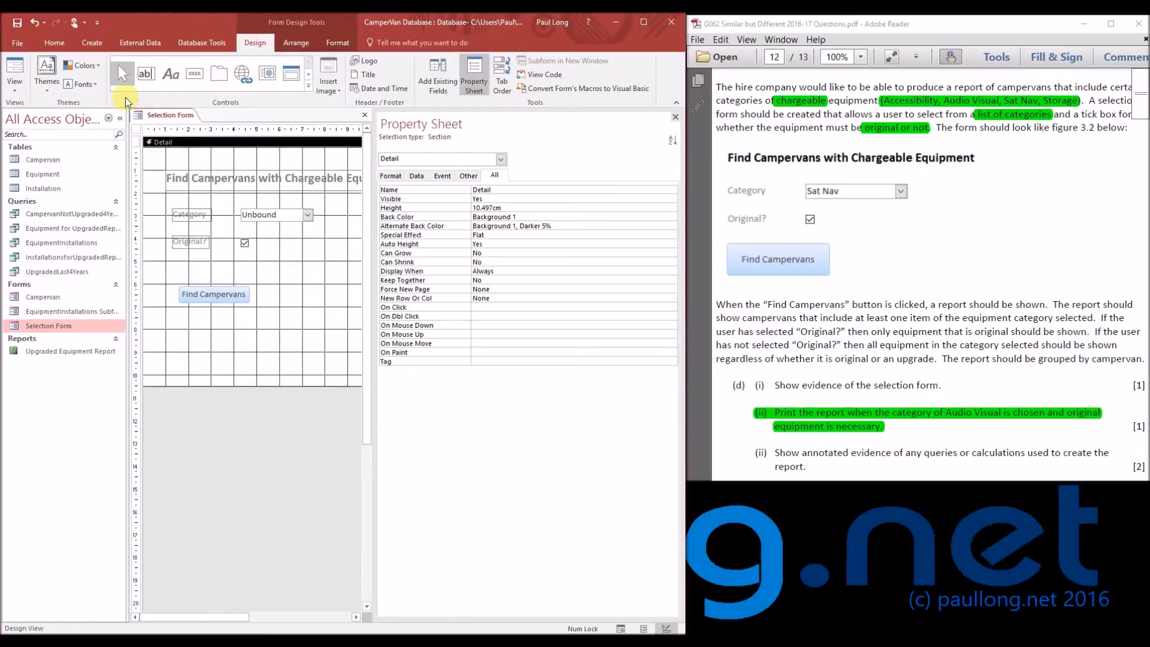
Step: Save the selection form and display it in Form View with Audio Visual as the category and Original? unticked
click(17, 22)
click(15, 67)
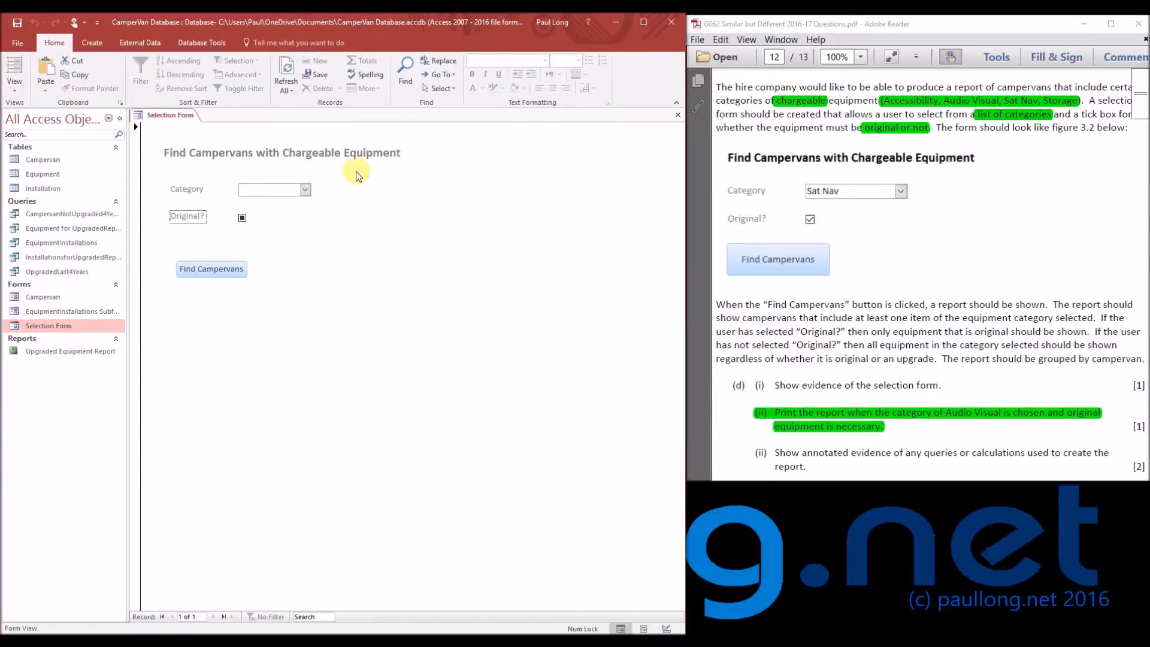
click(305, 190)
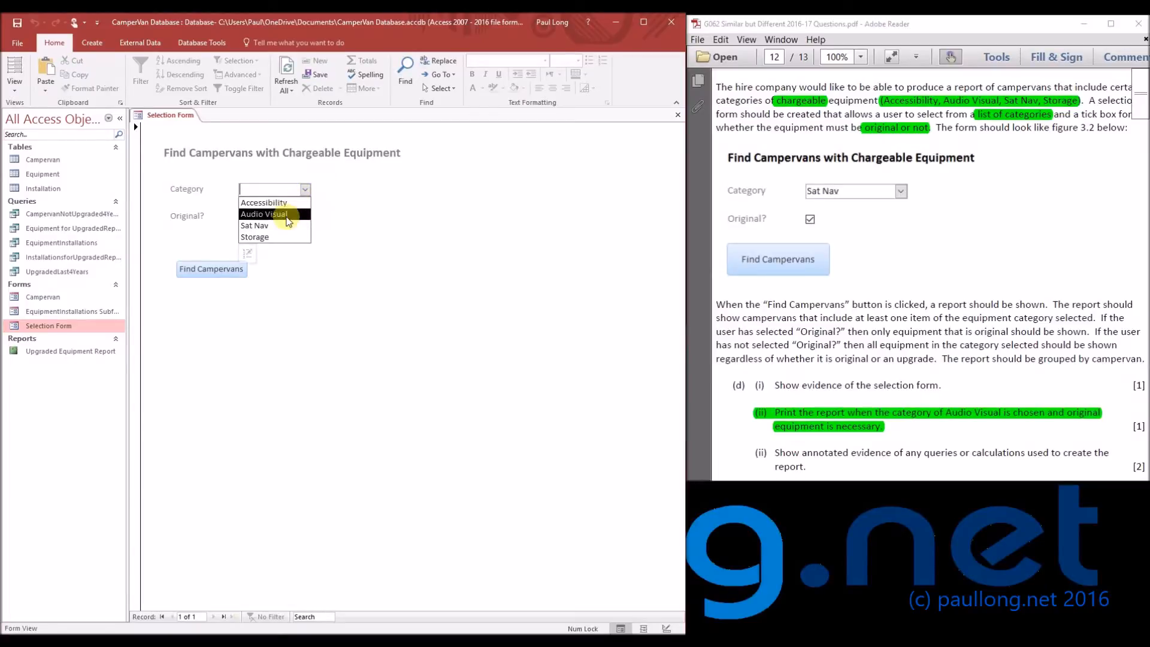
click(287, 217)
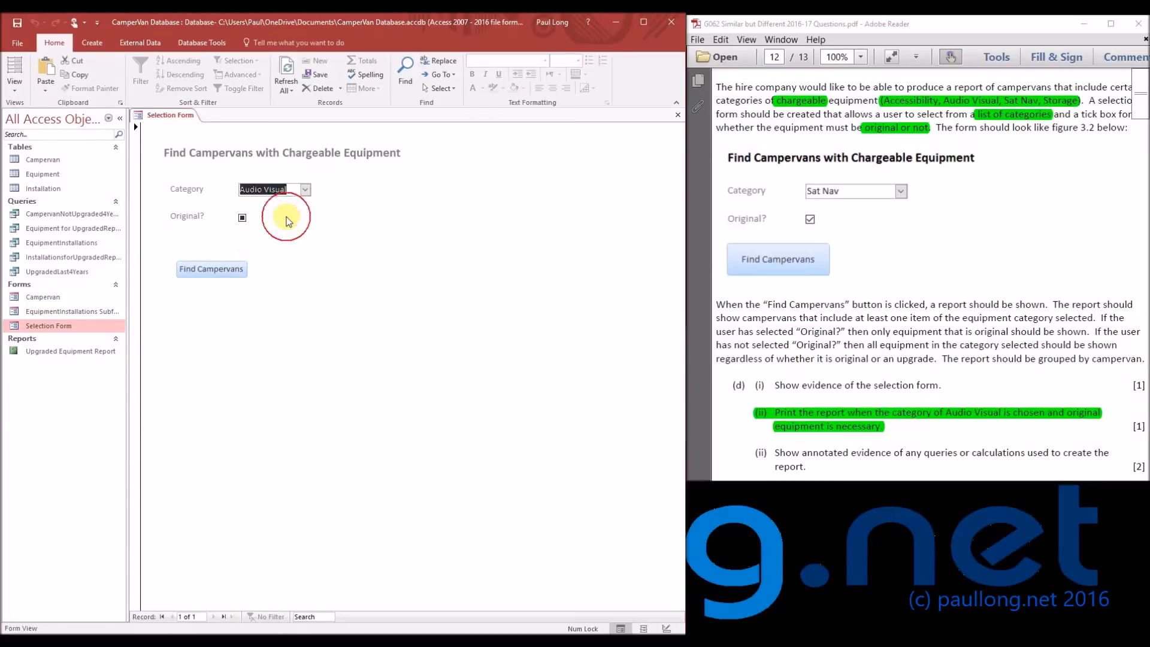
click(241, 220)
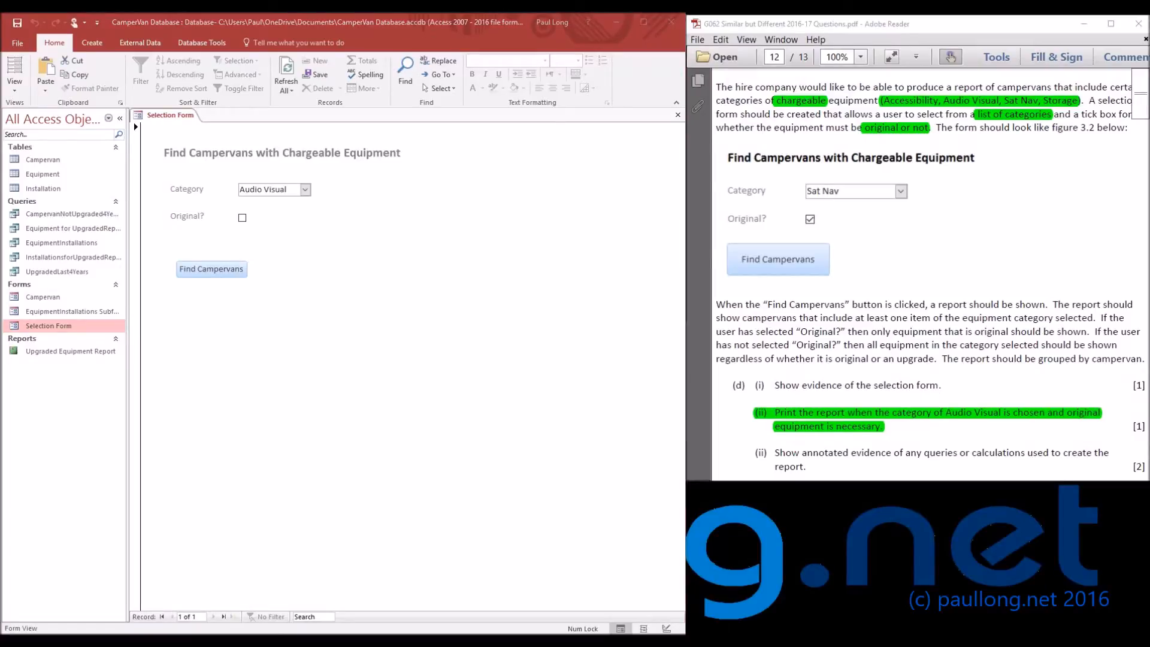
Step: Create a new query in Design View containing the Campervan, Installation and Equipment tables
click(103, 48)
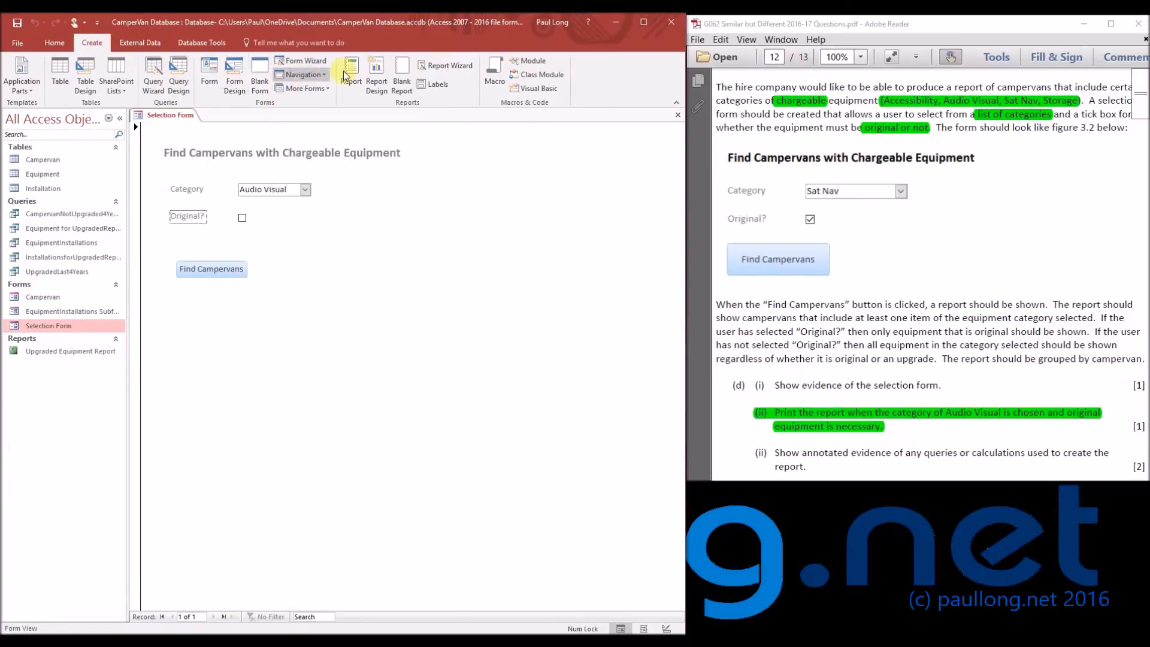
click(173, 86)
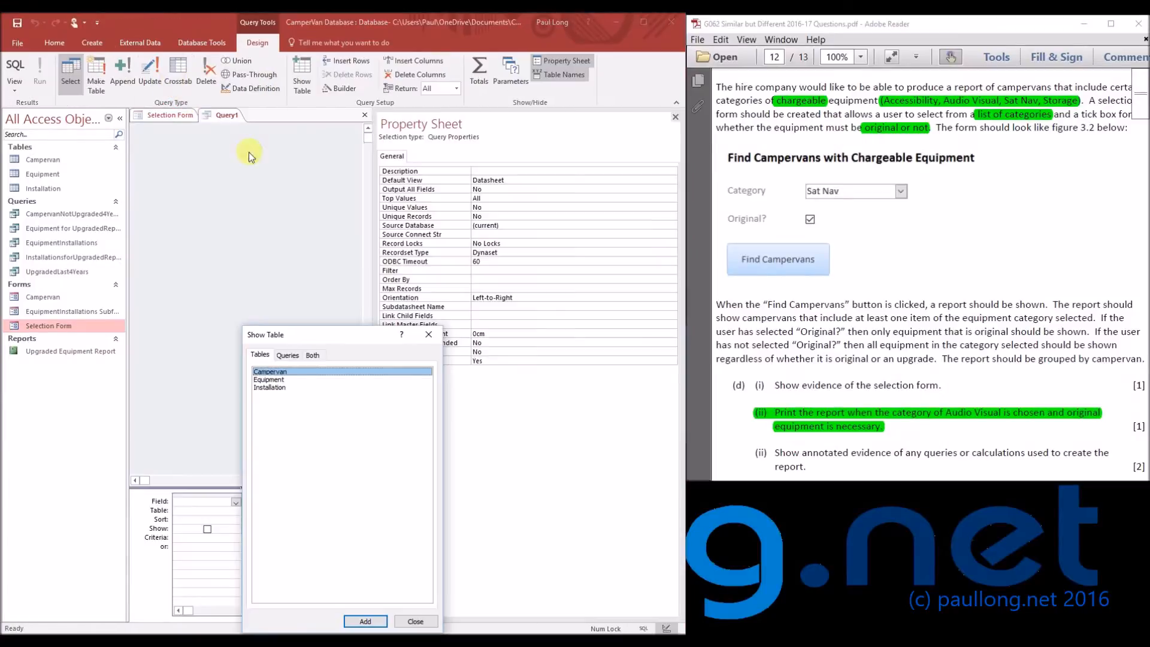
click(855, 160)
double_click(278, 372)
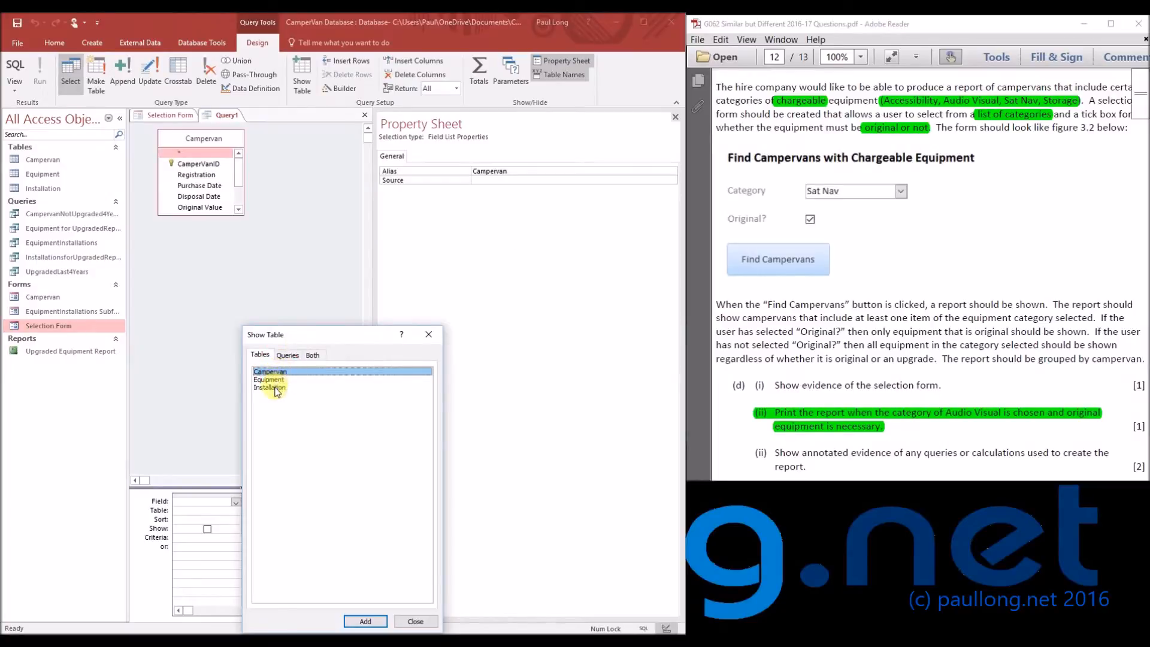
double_click(274, 386)
double_click(268, 379)
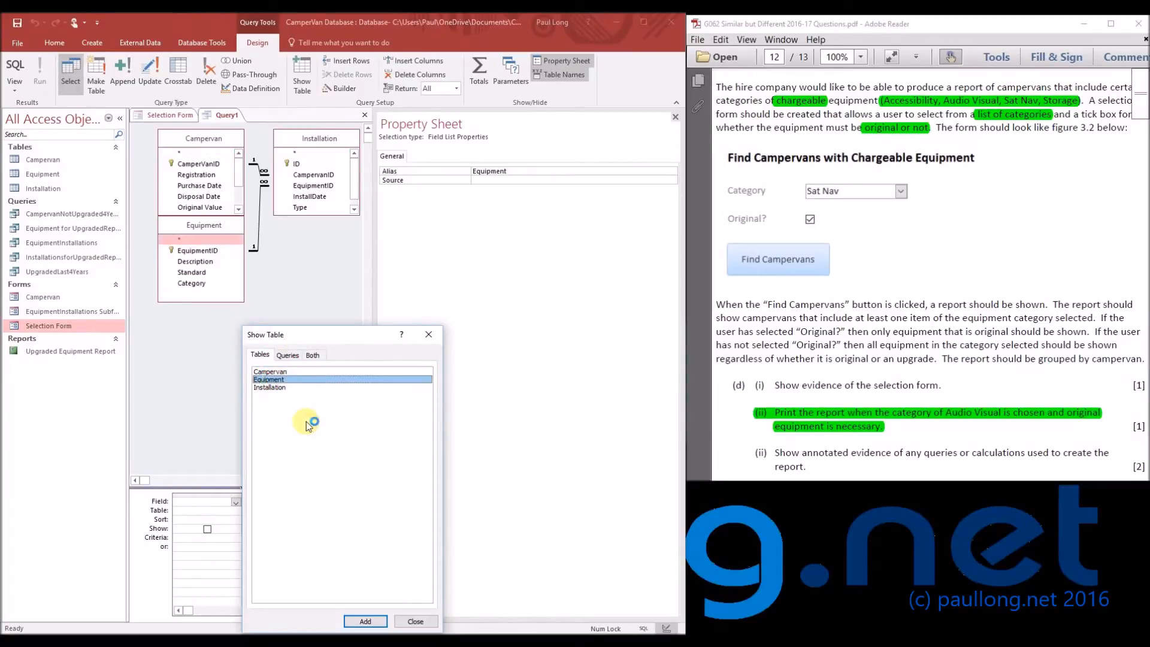
click(413, 621)
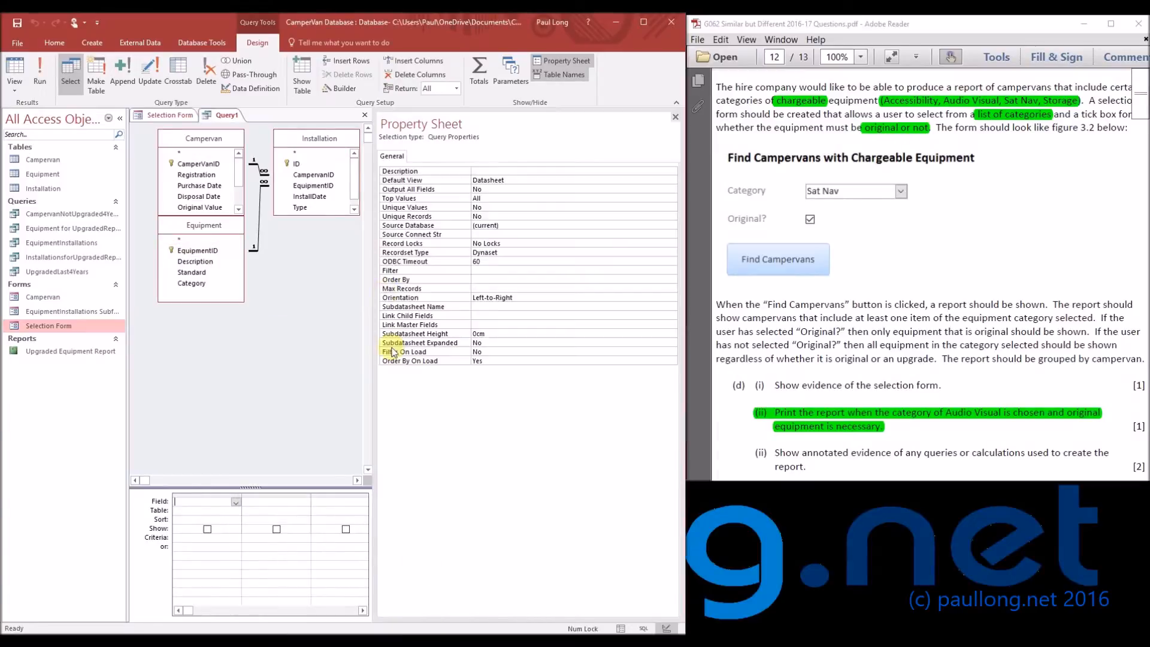
Step: Hide the property sheet and lay out the query tables with Equipment beside Installation and taller Installation and Campervan field lists
click(675, 117)
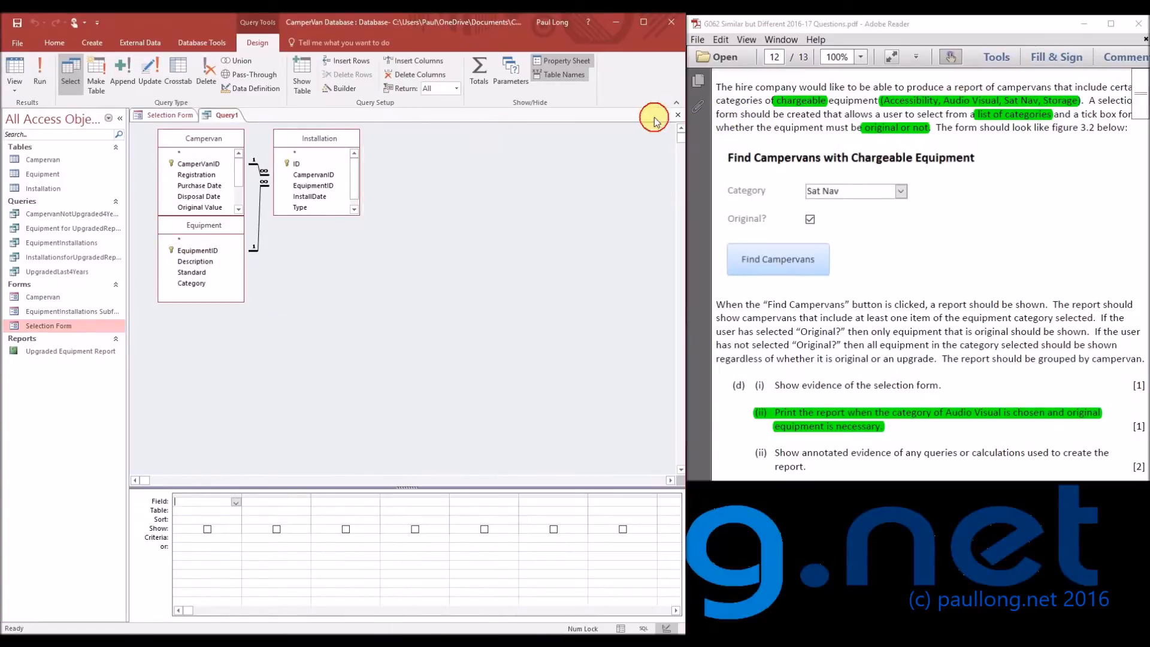
drag(225, 224, 443, 146)
drag(311, 215, 311, 237)
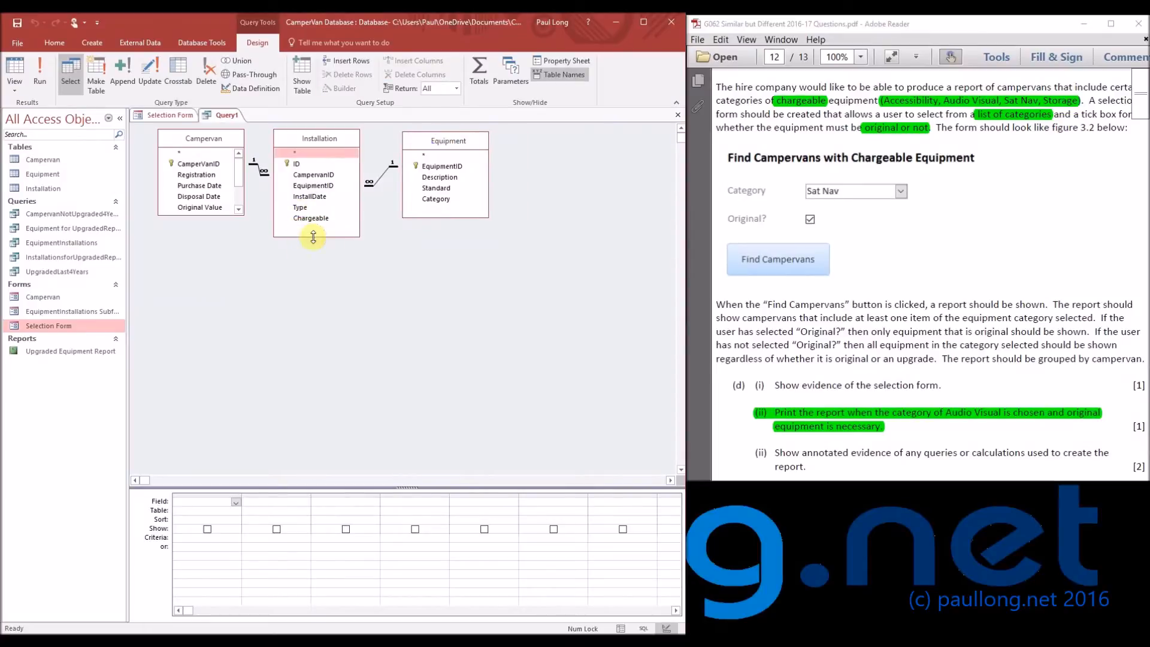
drag(218, 214, 218, 246)
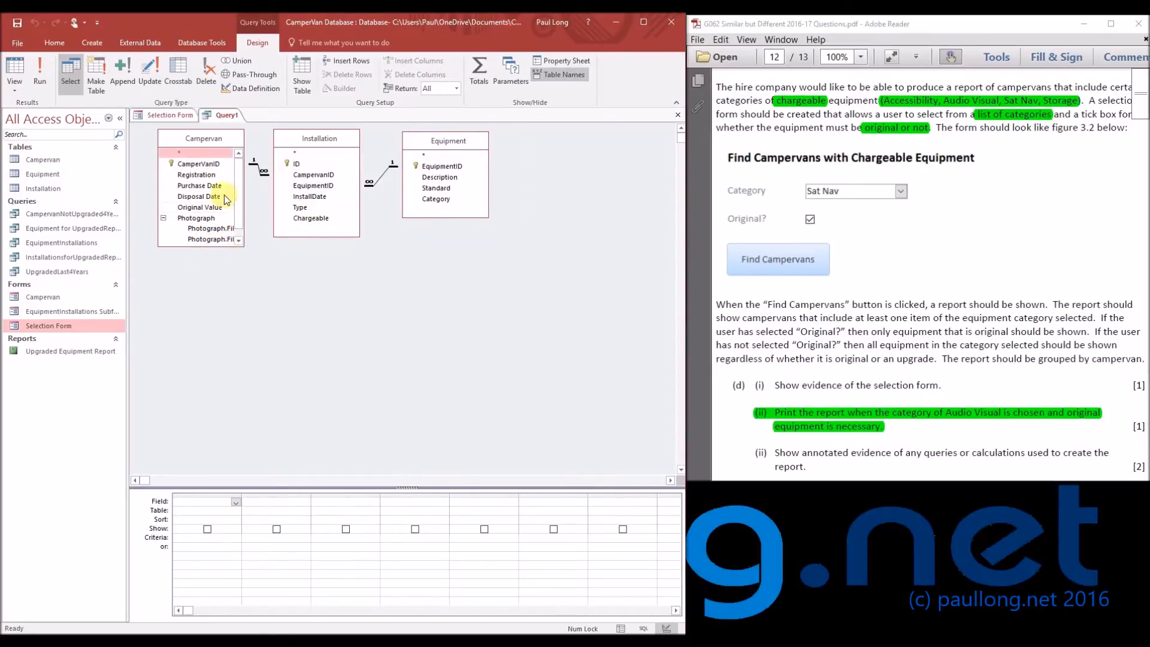
Step: Add CamperVanID and Registration from Campervan plus Type and Chargeable from Installation to the query
double_click(204, 164)
double_click(197, 175)
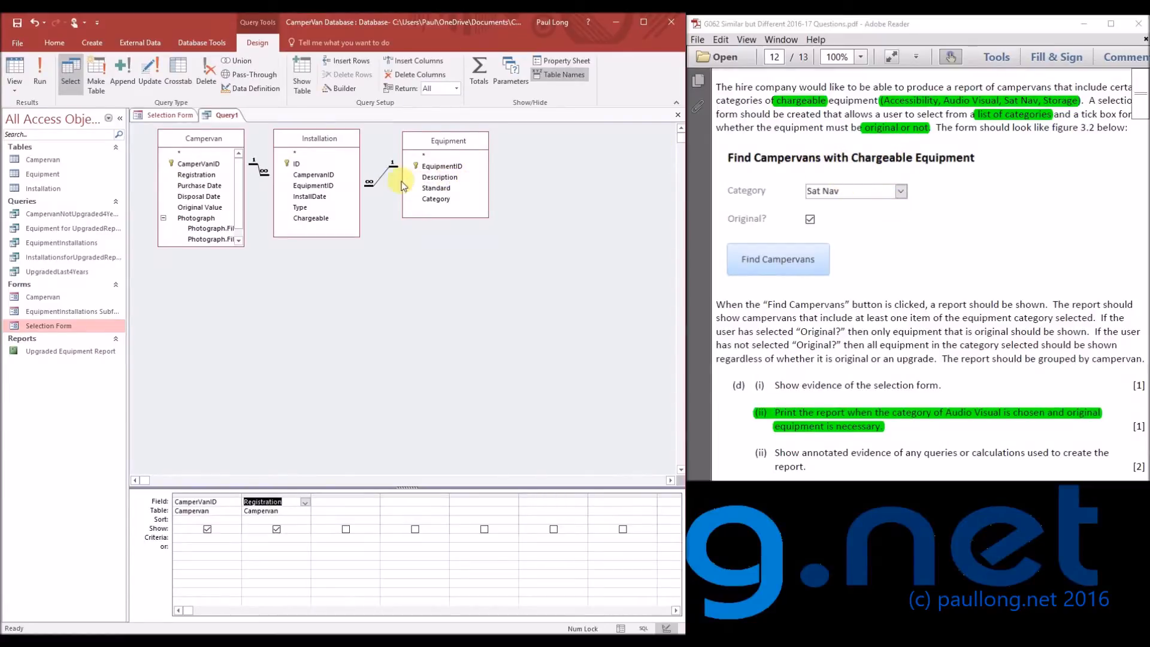
click(305, 207)
double_click(305, 207)
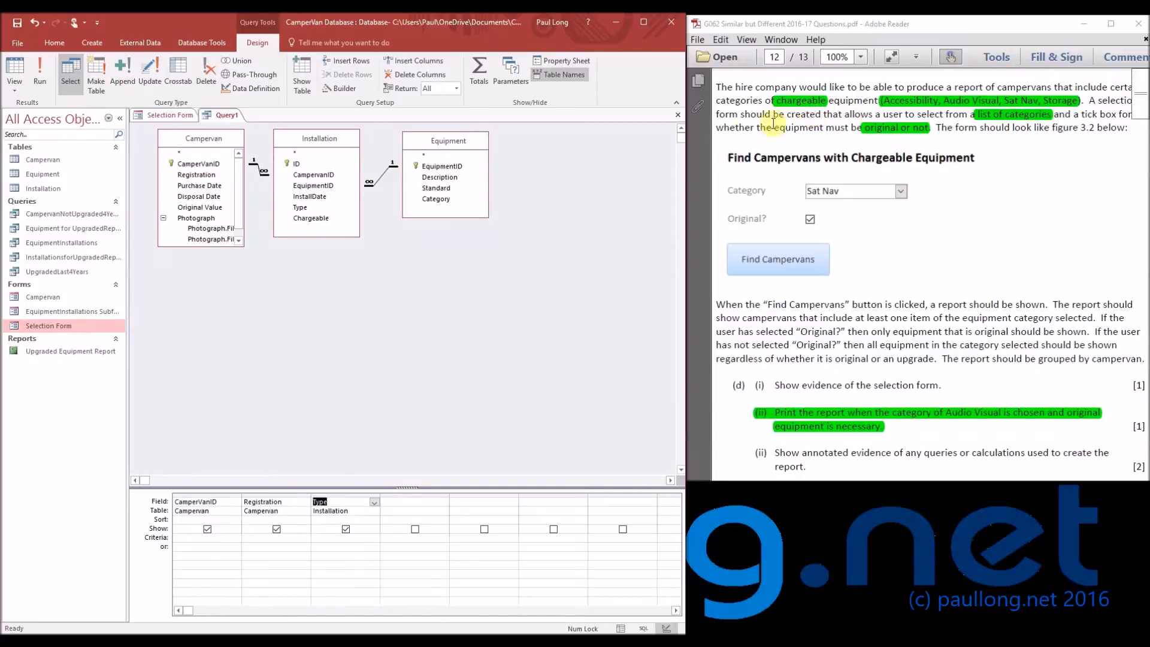
double_click(310, 218)
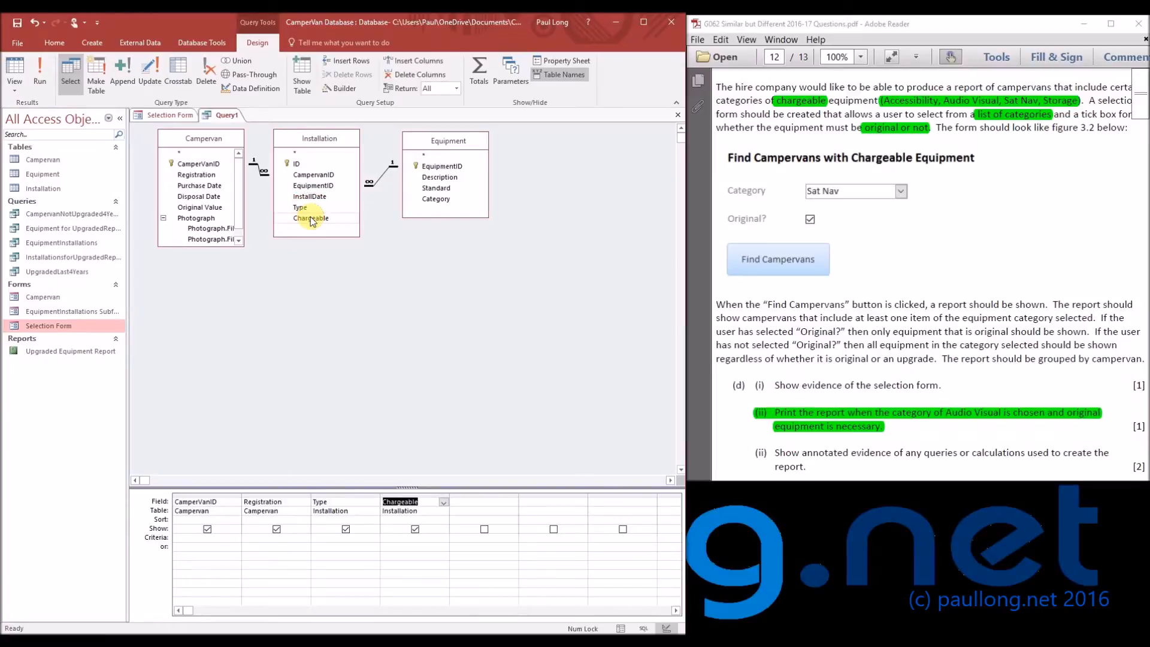
Step: Add Description, Standard and Category from Equipment to the query and check its results in Datasheet View
double_click(440, 177)
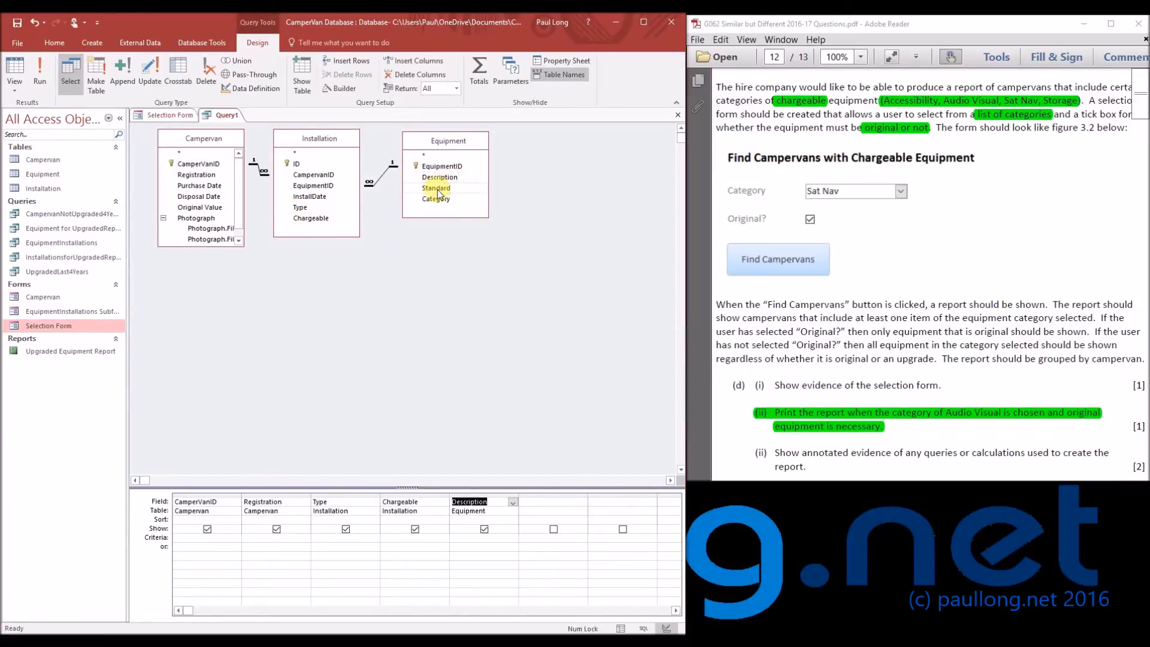
double_click(436, 188)
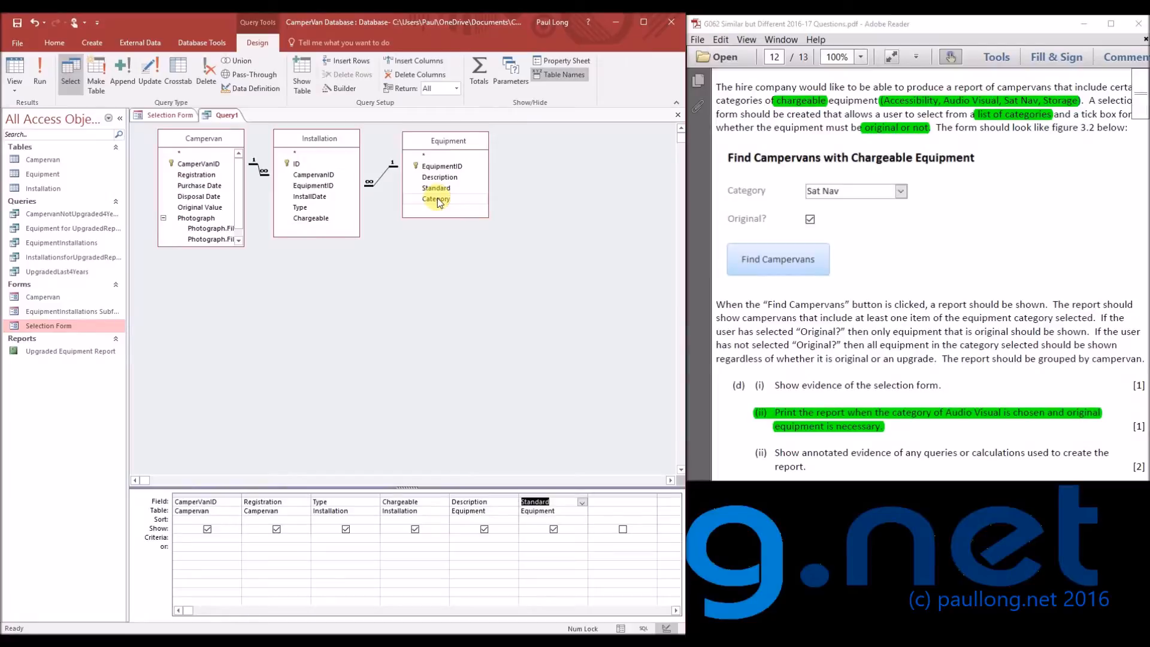
click(437, 199)
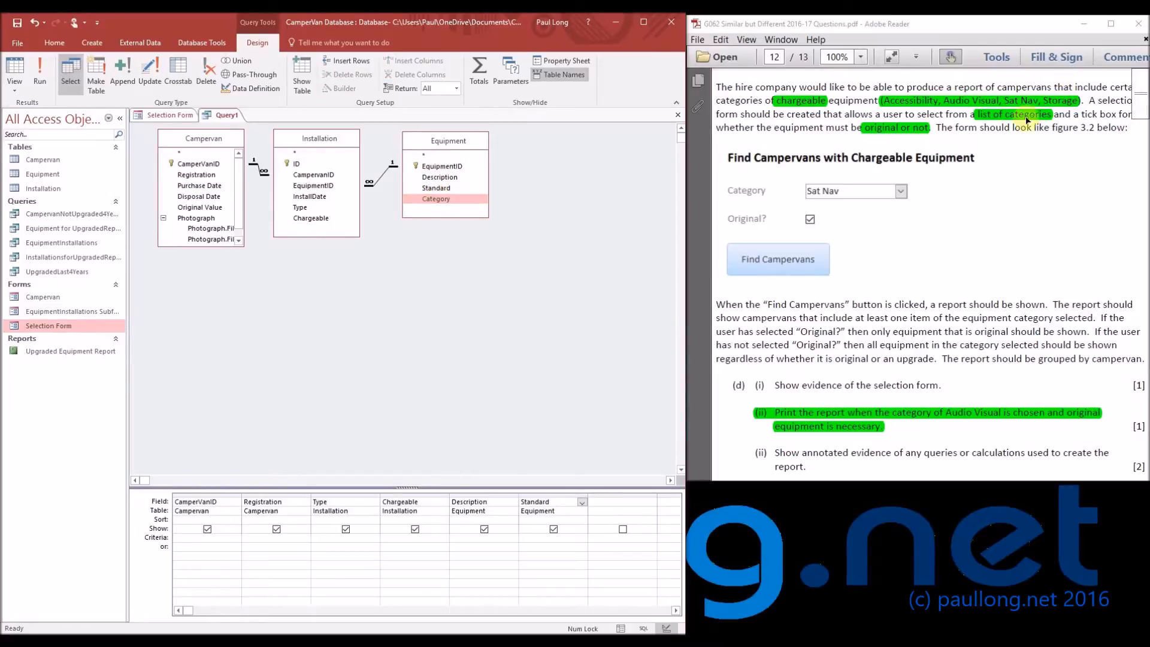
double_click(451, 200)
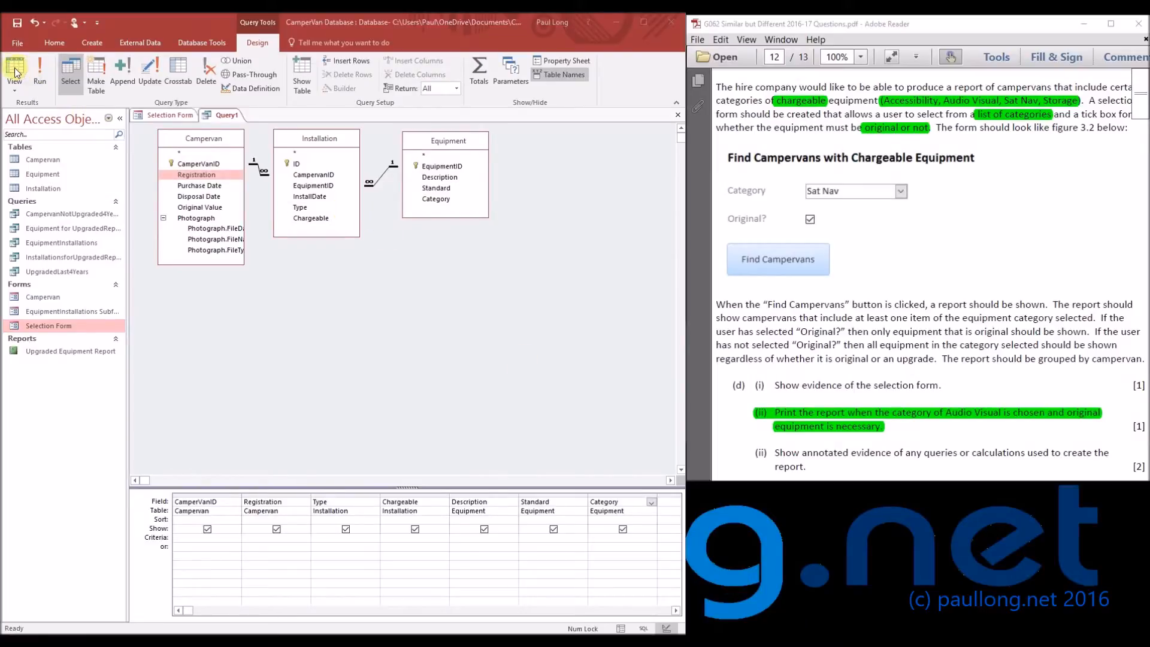
click(17, 74)
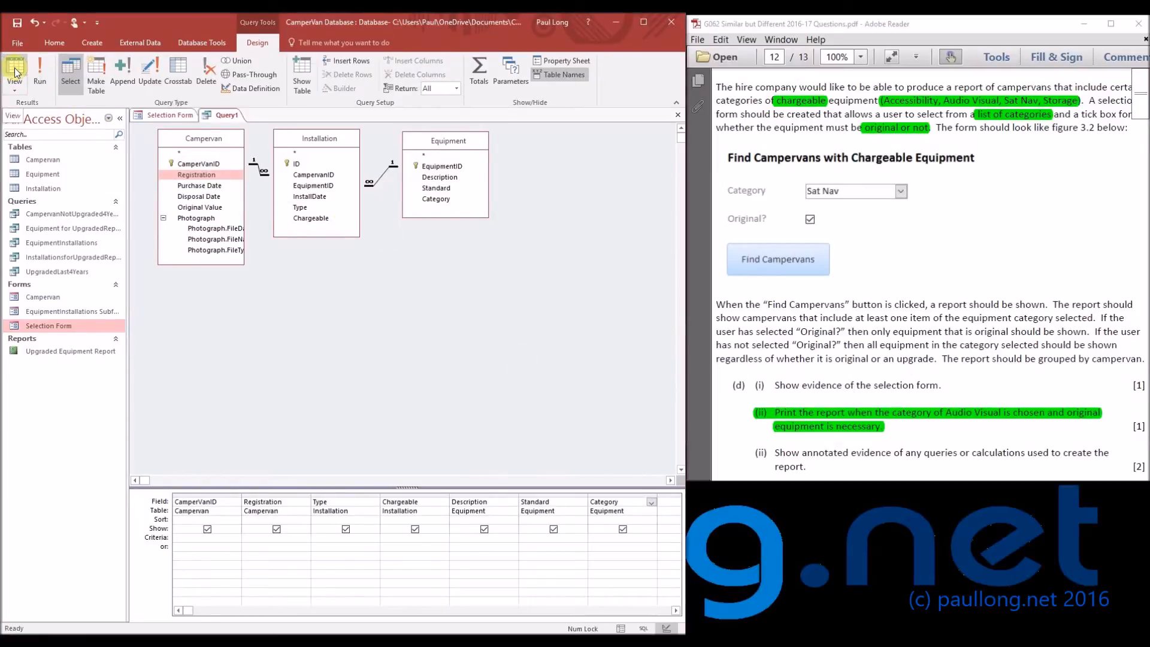
click(14, 73)
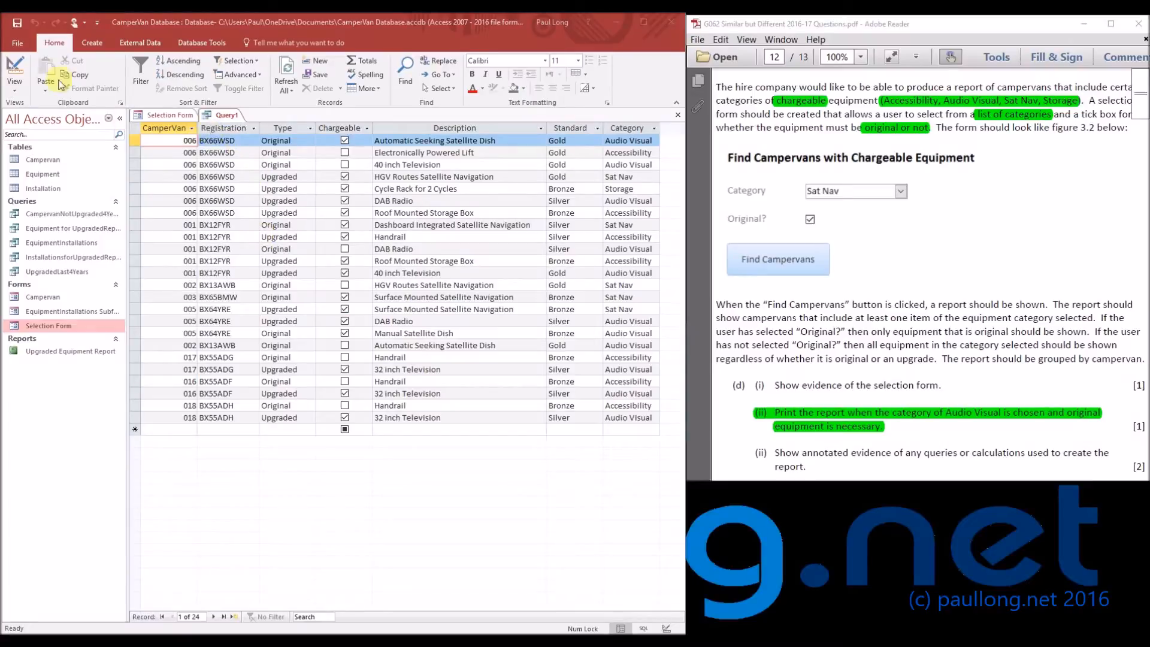
click(16, 68)
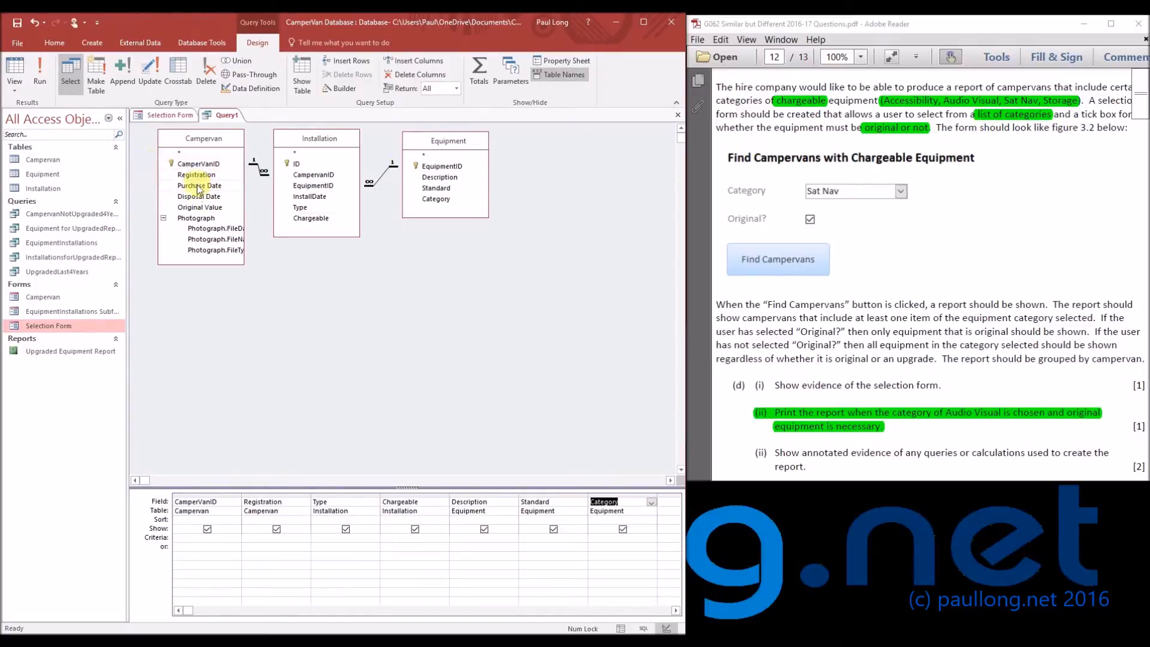
Step: Add Campervan's Disposal Date to the query with the criterion Is Null and check the filtered records
drag(199, 201, 662, 530)
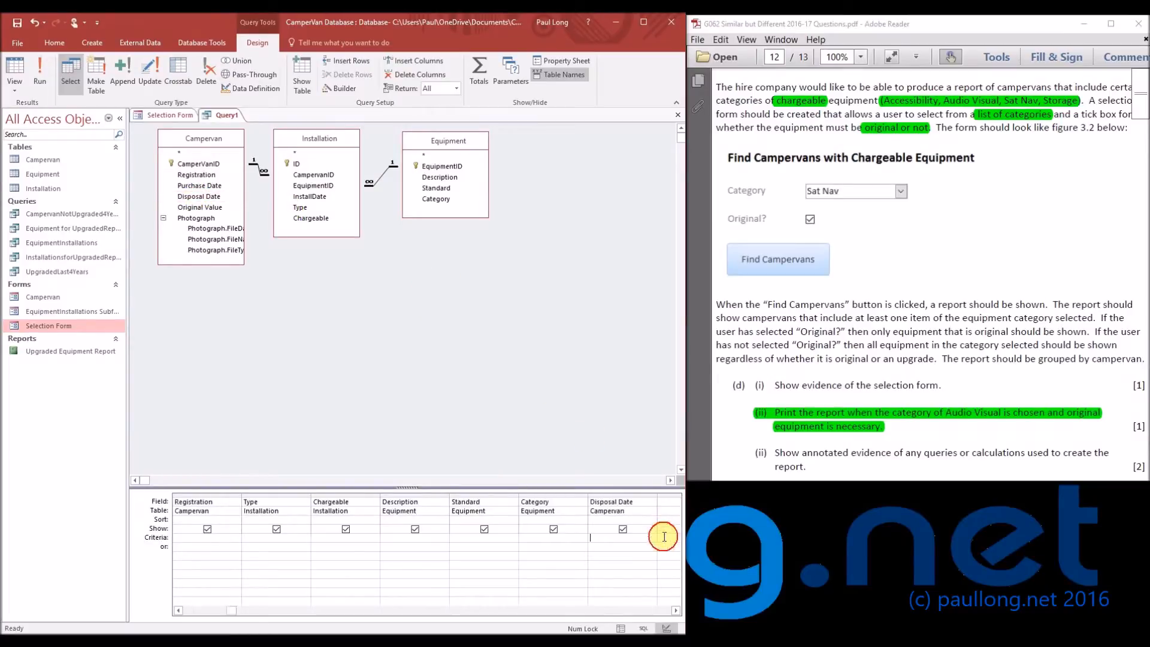
text(is null)
key(Tab)
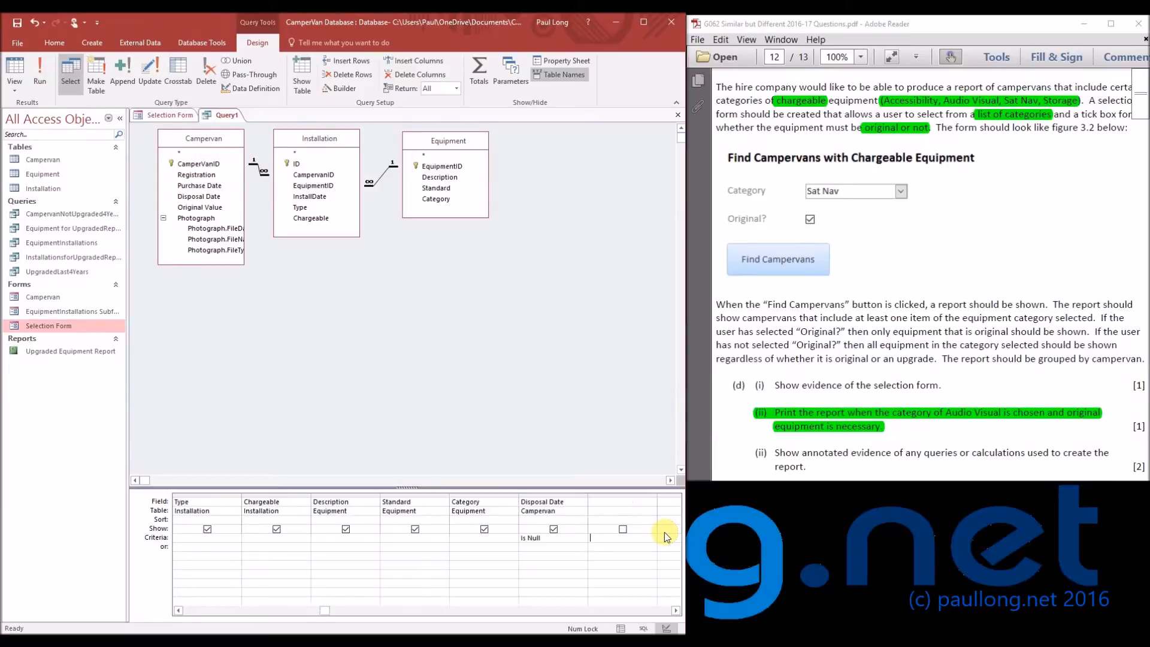
click(15, 67)
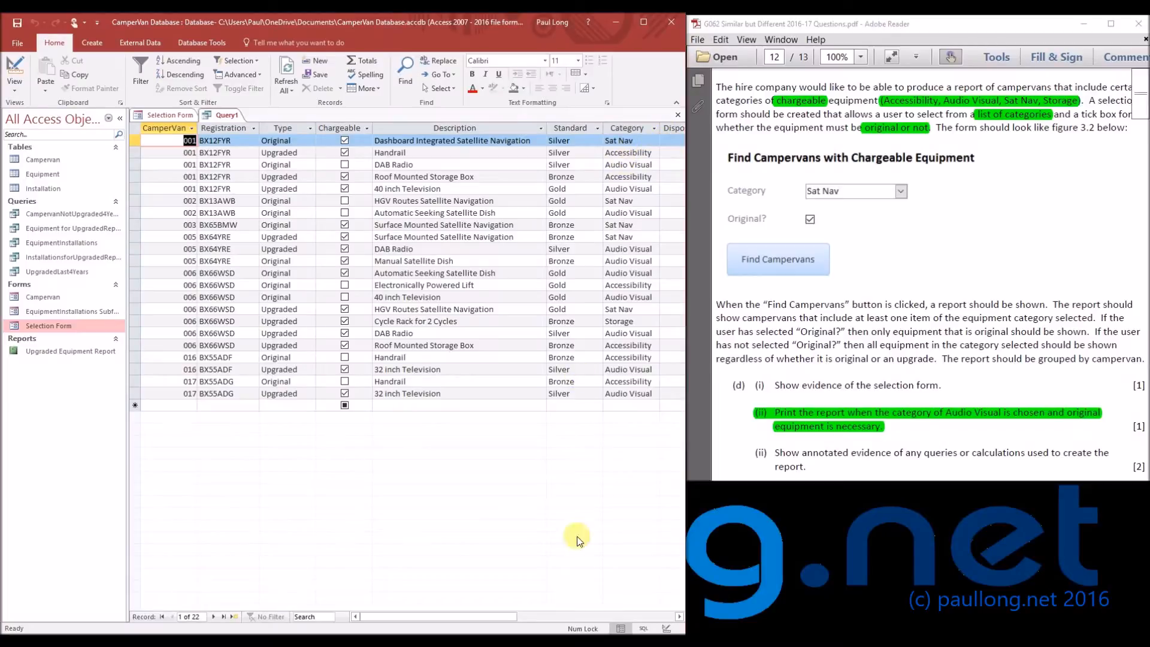
drag(431, 615, 457, 617)
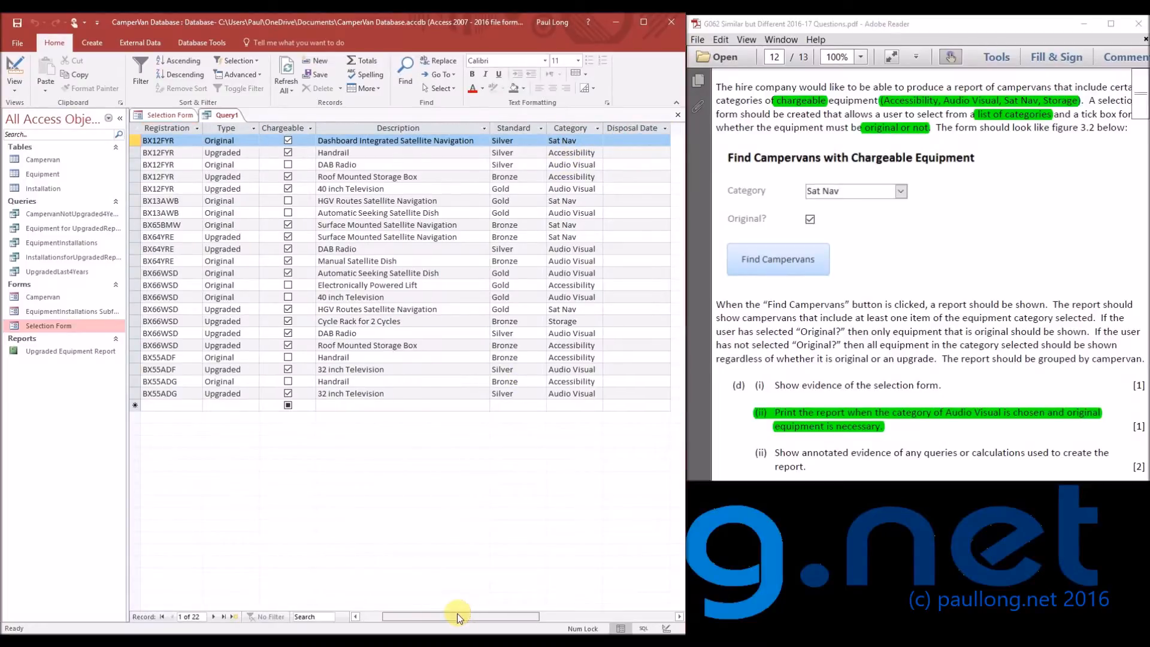
drag(458, 613, 372, 613)
click(20, 66)
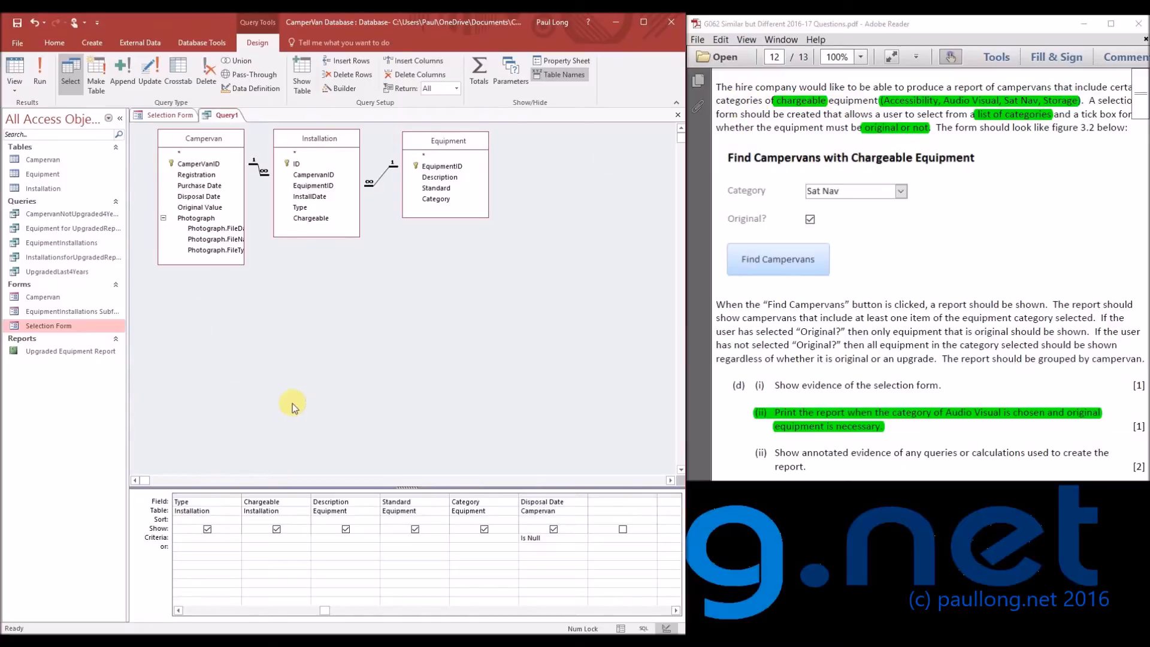
Step: Set the Chargeable field's criterion to True and display the query results
click(284, 537)
text(True)
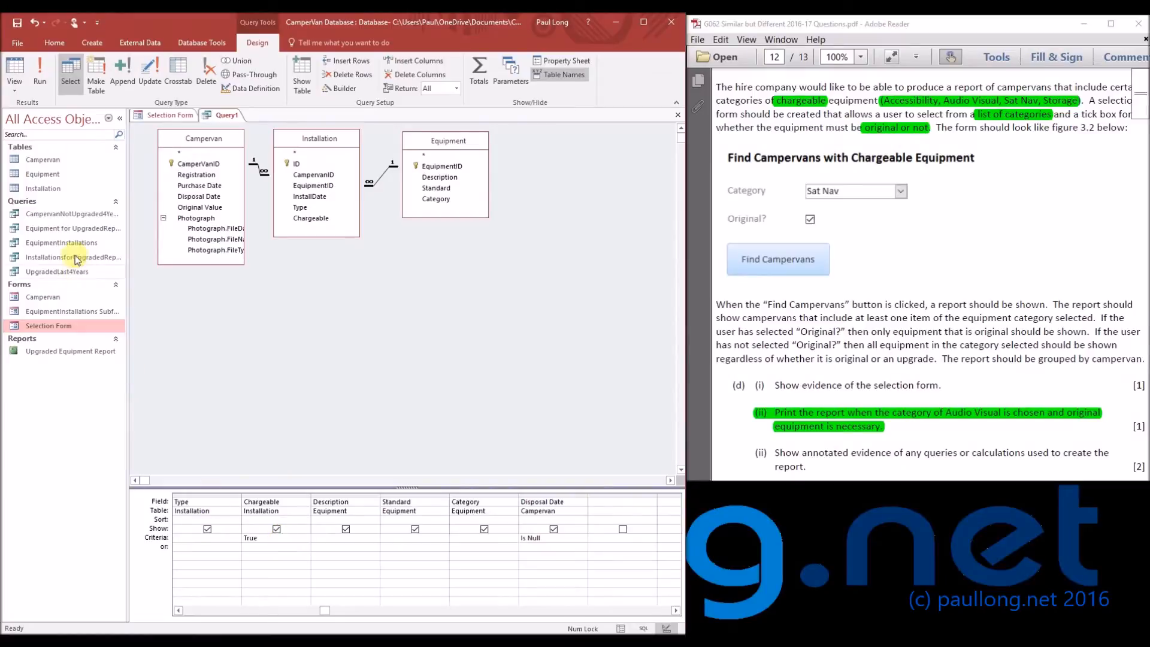
click(20, 71)
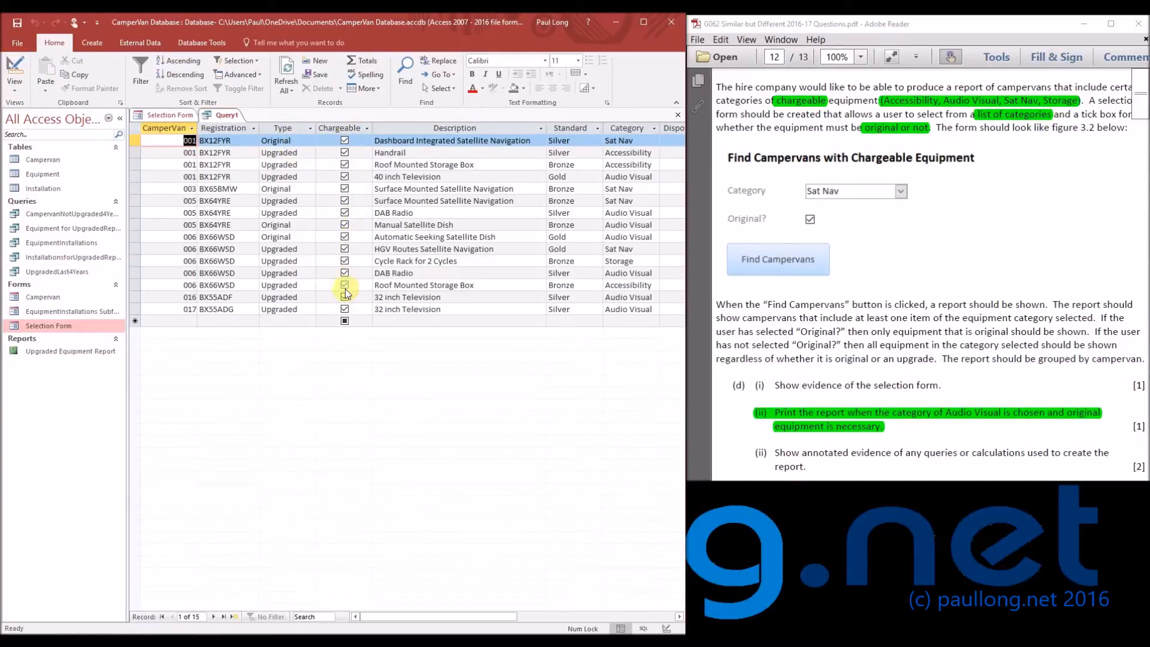
Step: Widen the query's Category column and set its criterion to [Forms]![Selection Form]![CategorySelect]
click(22, 67)
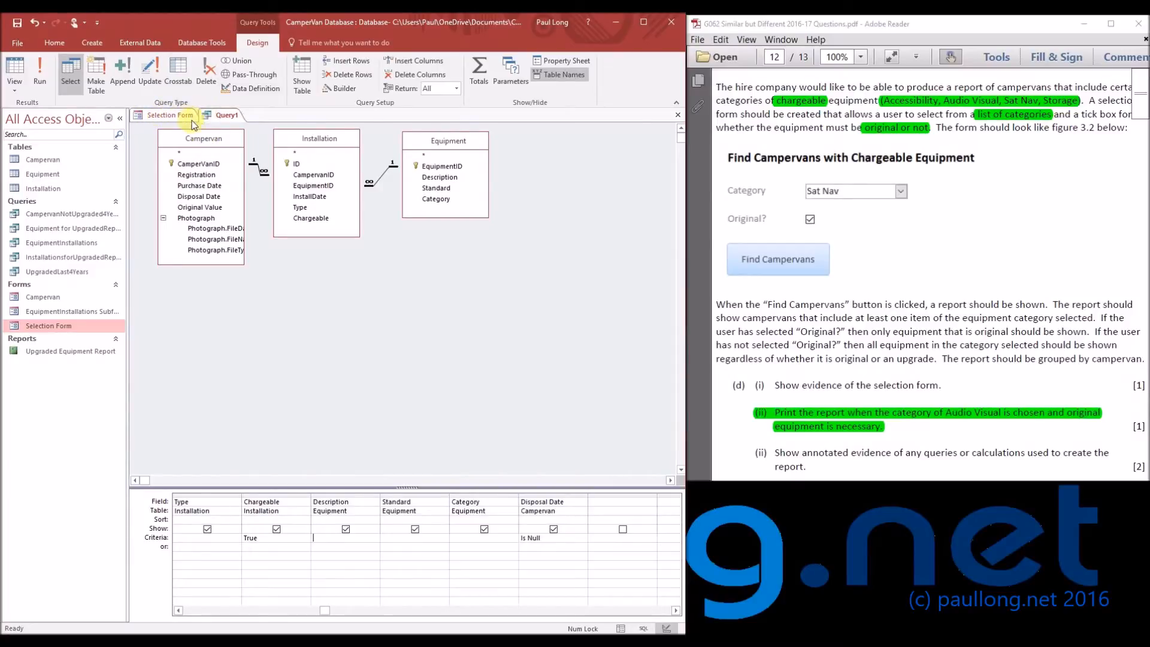
click(168, 115)
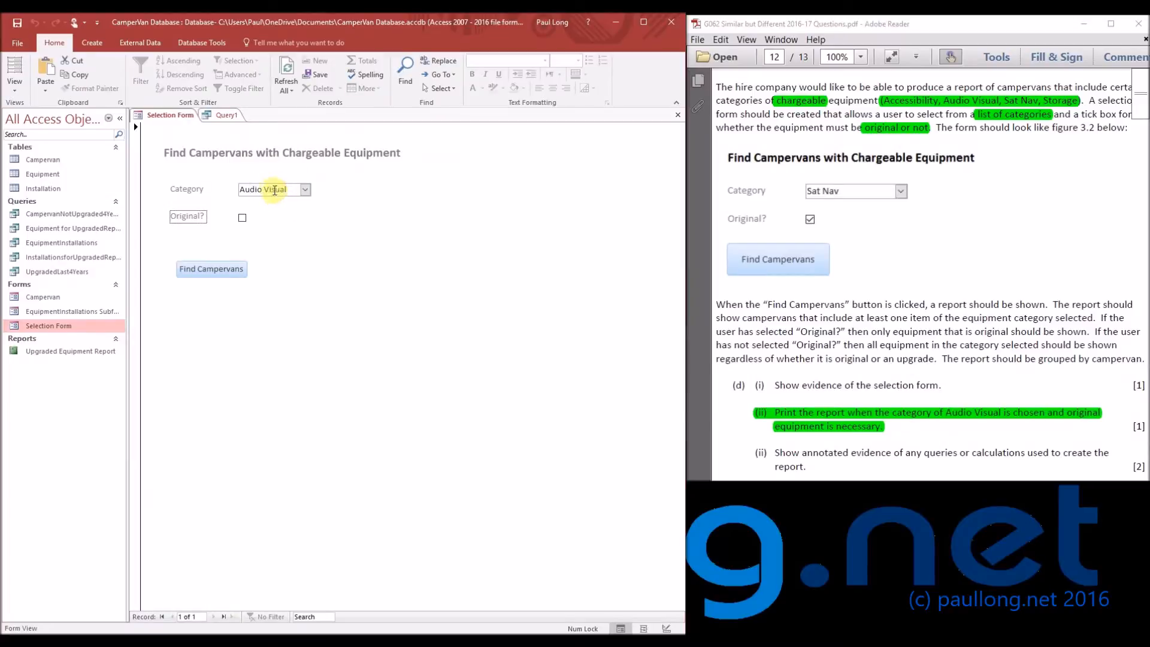
click(232, 116)
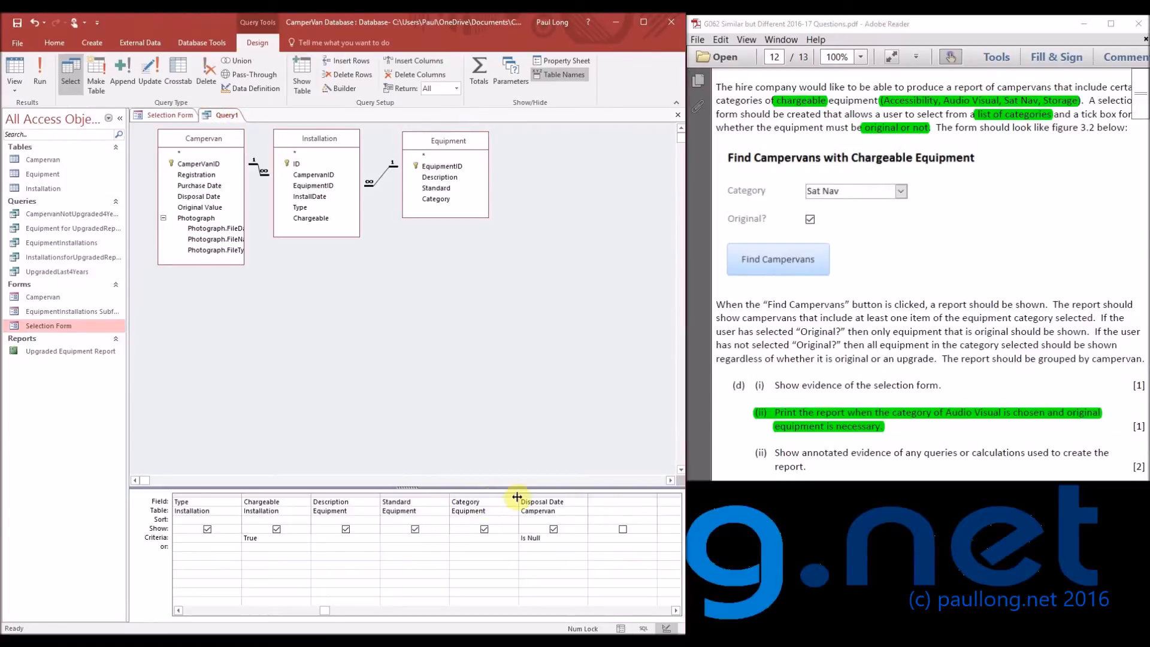
drag(518, 497, 598, 498)
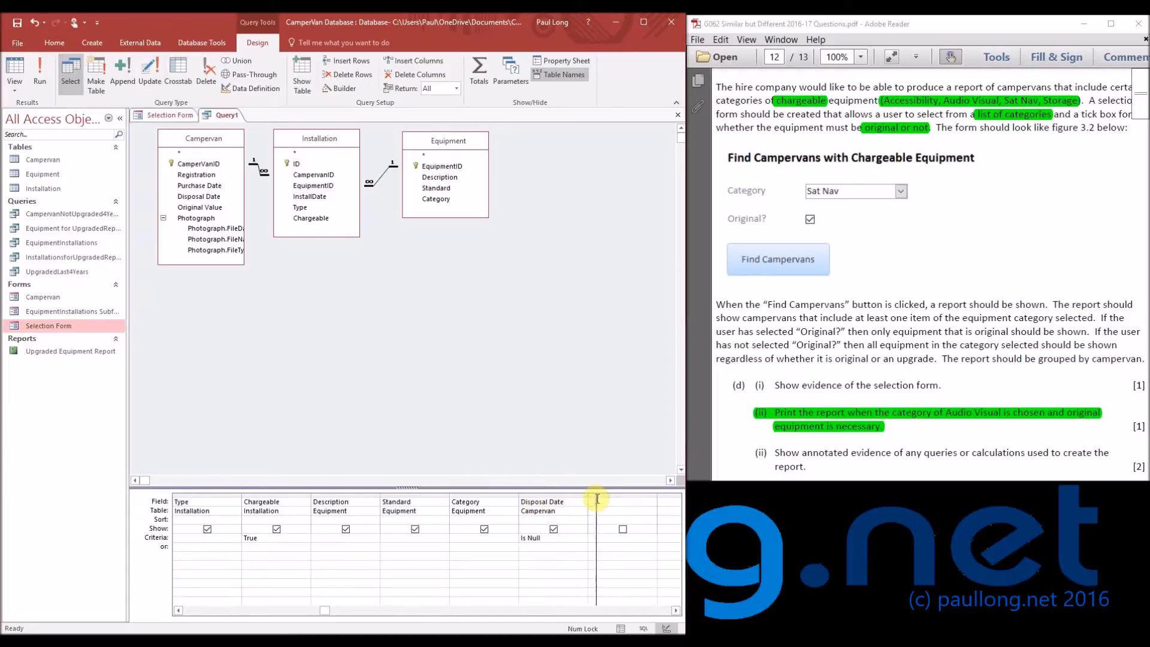
click(512, 540)
text([Forms)
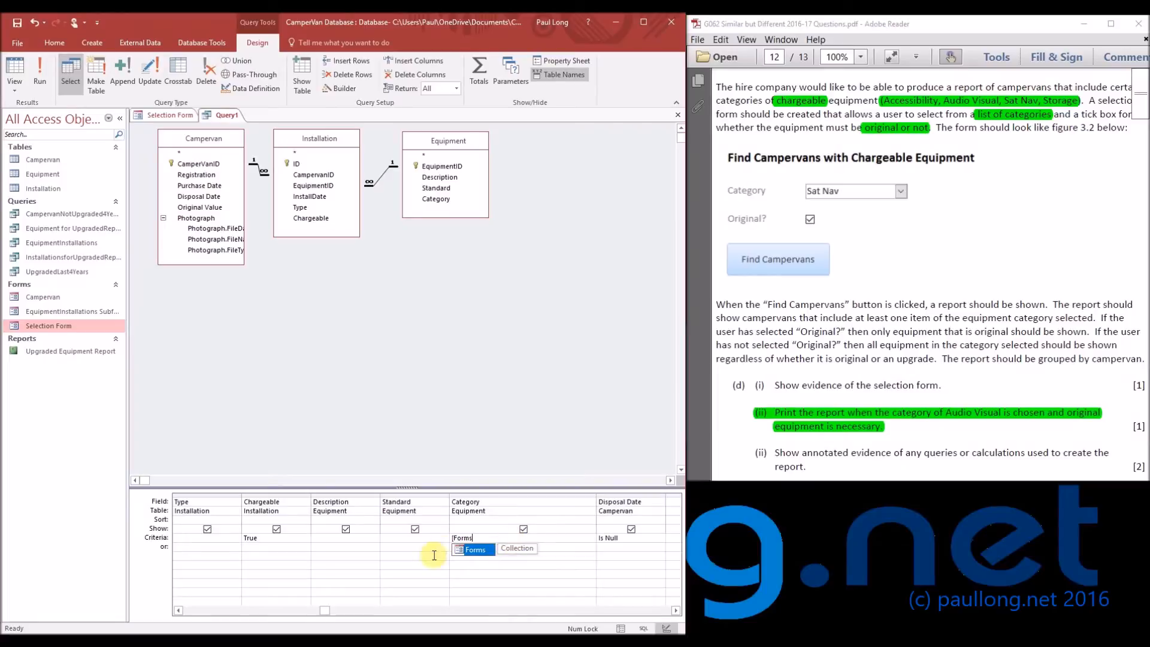
text(])
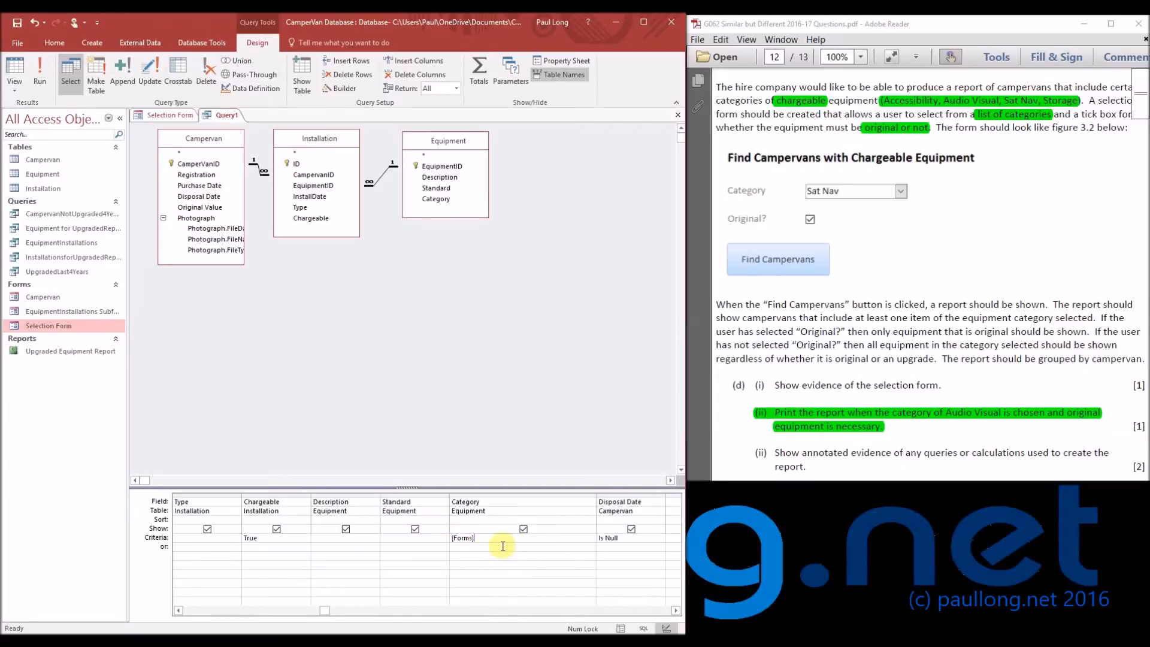
text(!)
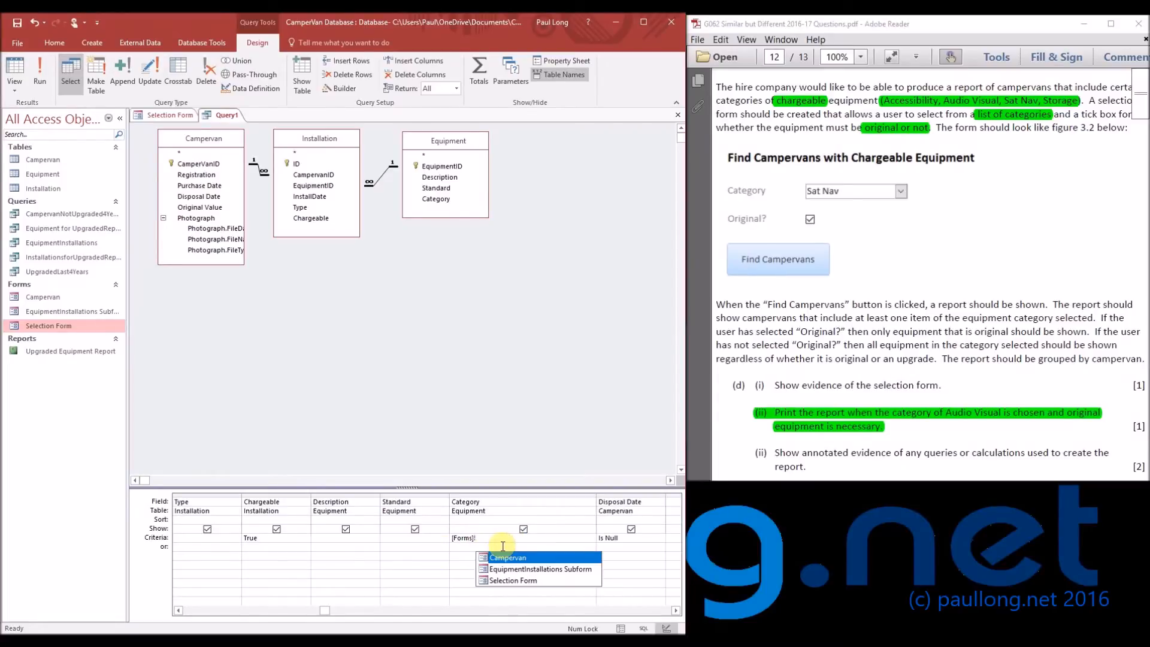
double_click(514, 582)
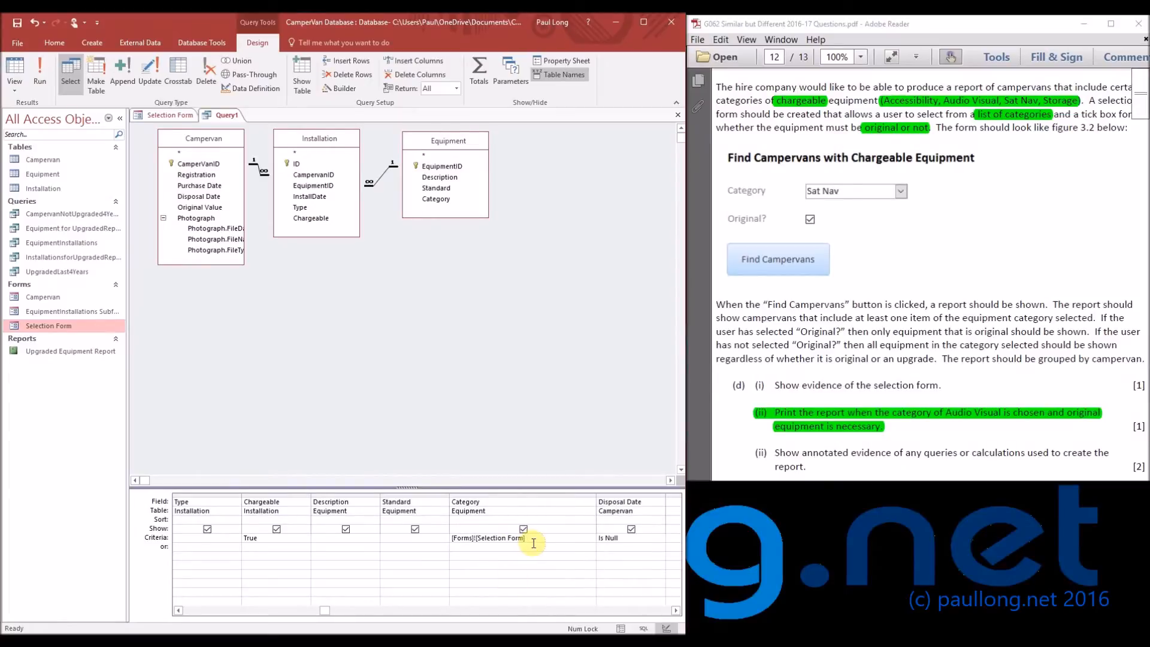
text(!)
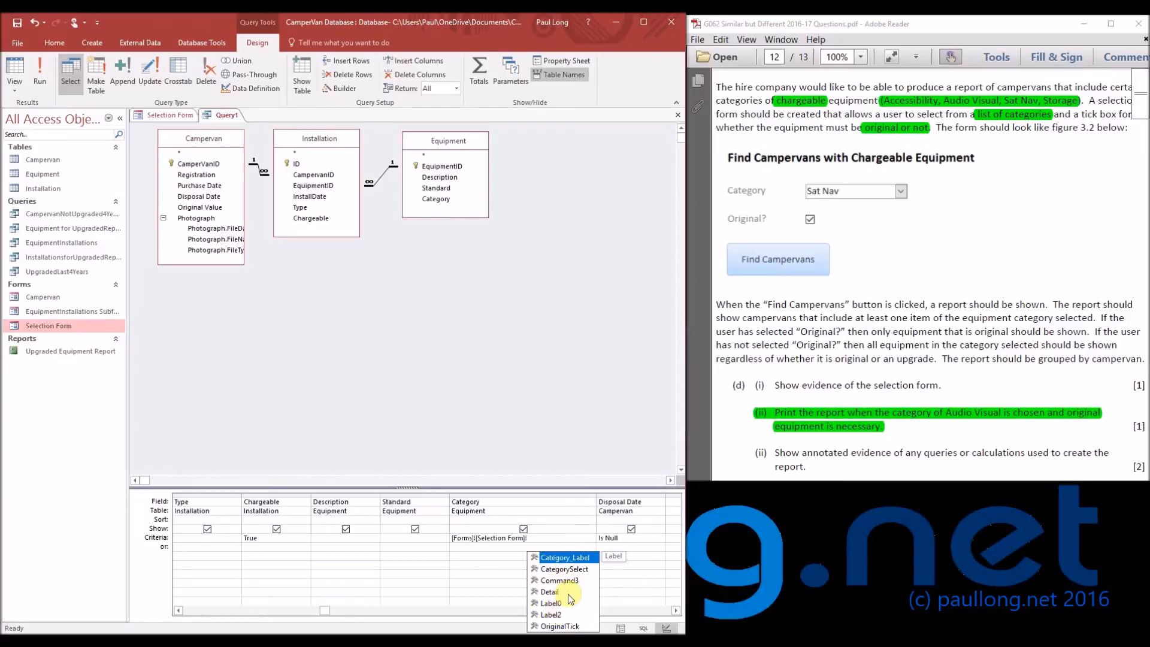
double_click(571, 570)
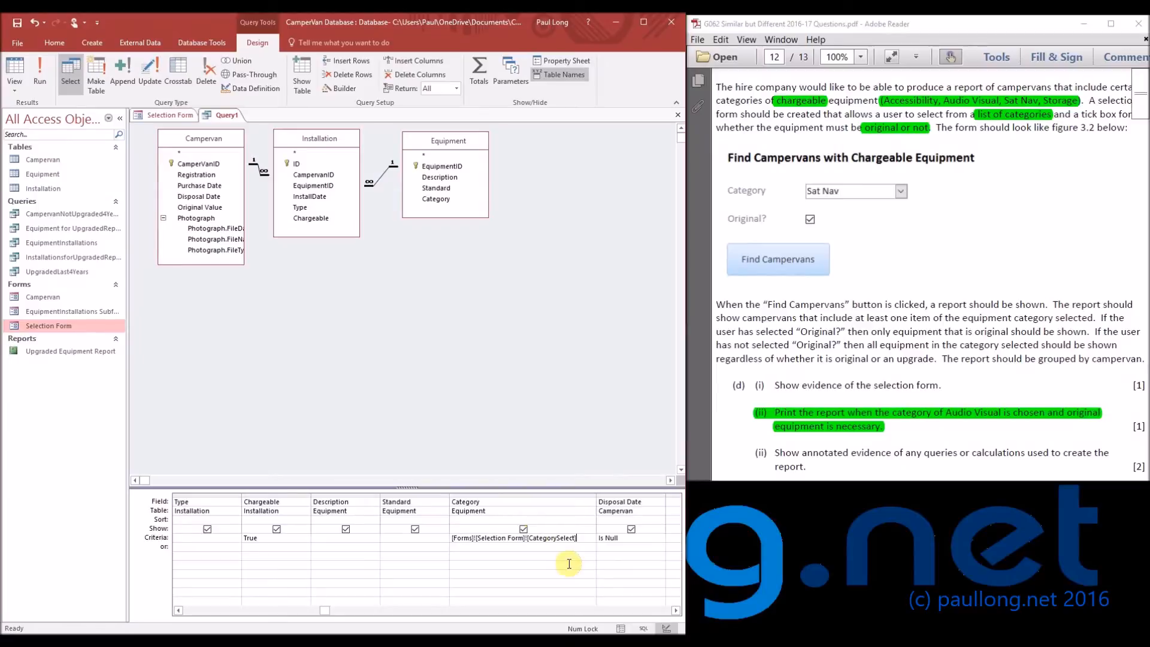
Step: Check the category chosen on the selection form against the query's results, and return the query to Design View
click(161, 115)
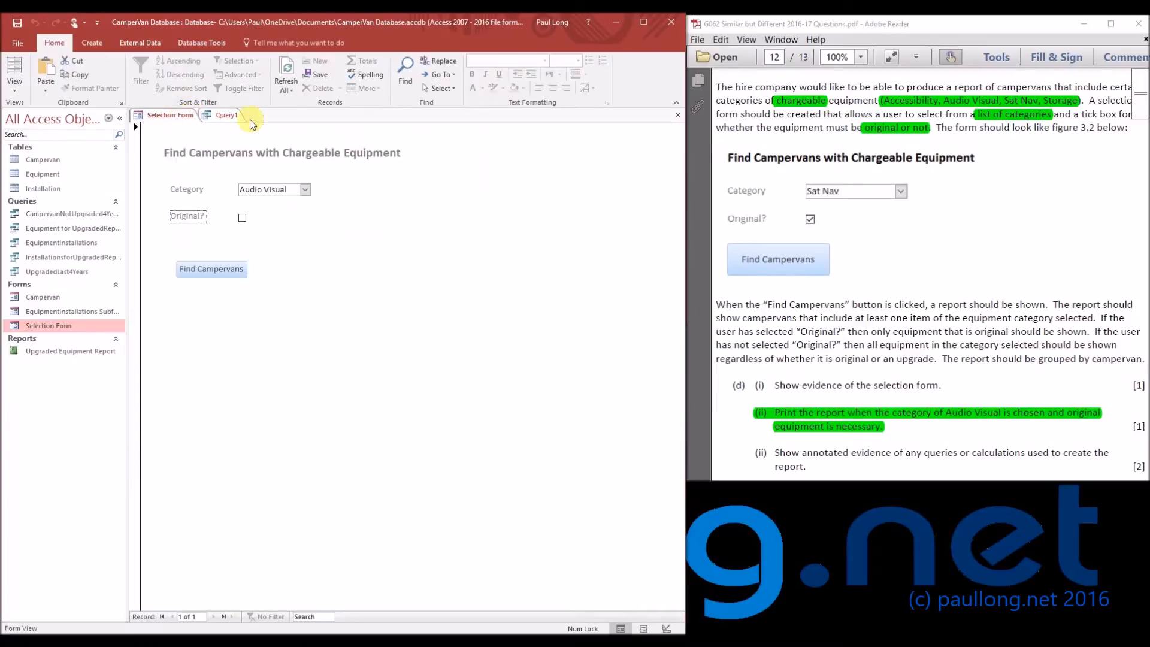
click(226, 114)
click(16, 73)
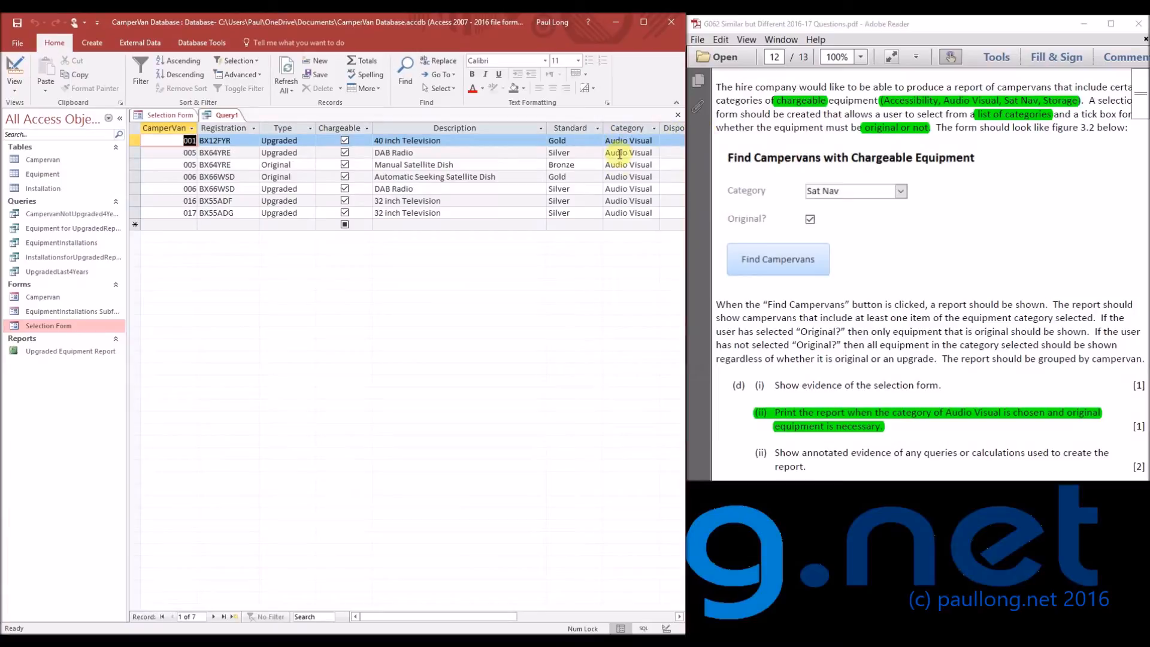
click(18, 67)
Step: Choose the Sat Nav category on the selection form and check the query's filtered records in Datasheet View
click(185, 118)
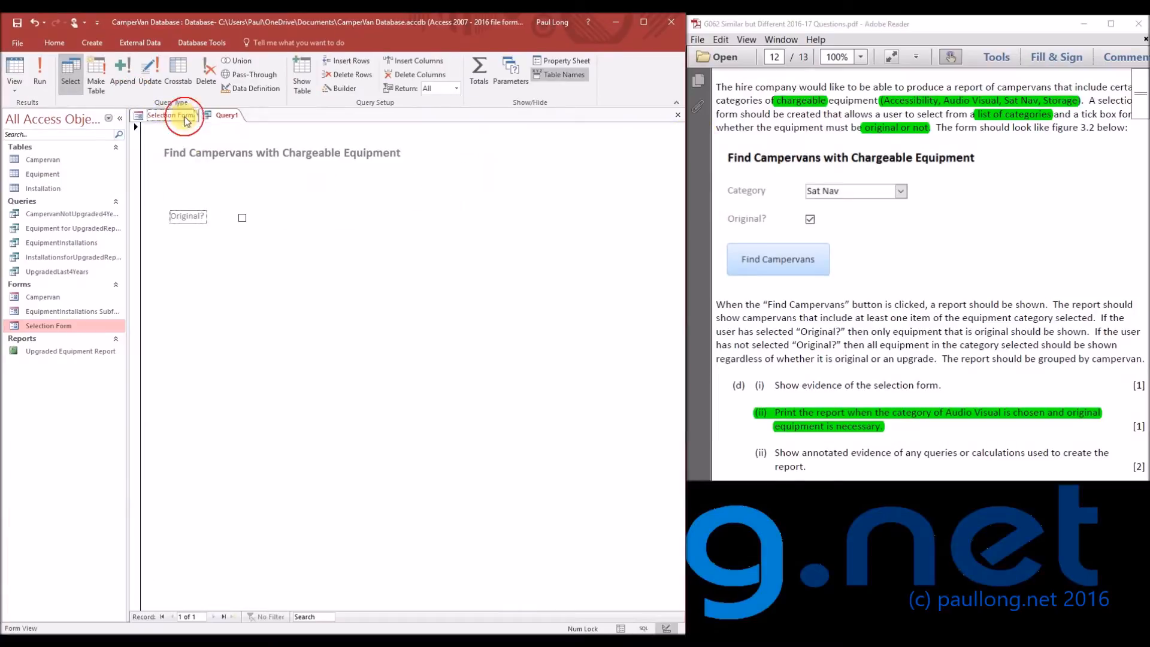
click(305, 189)
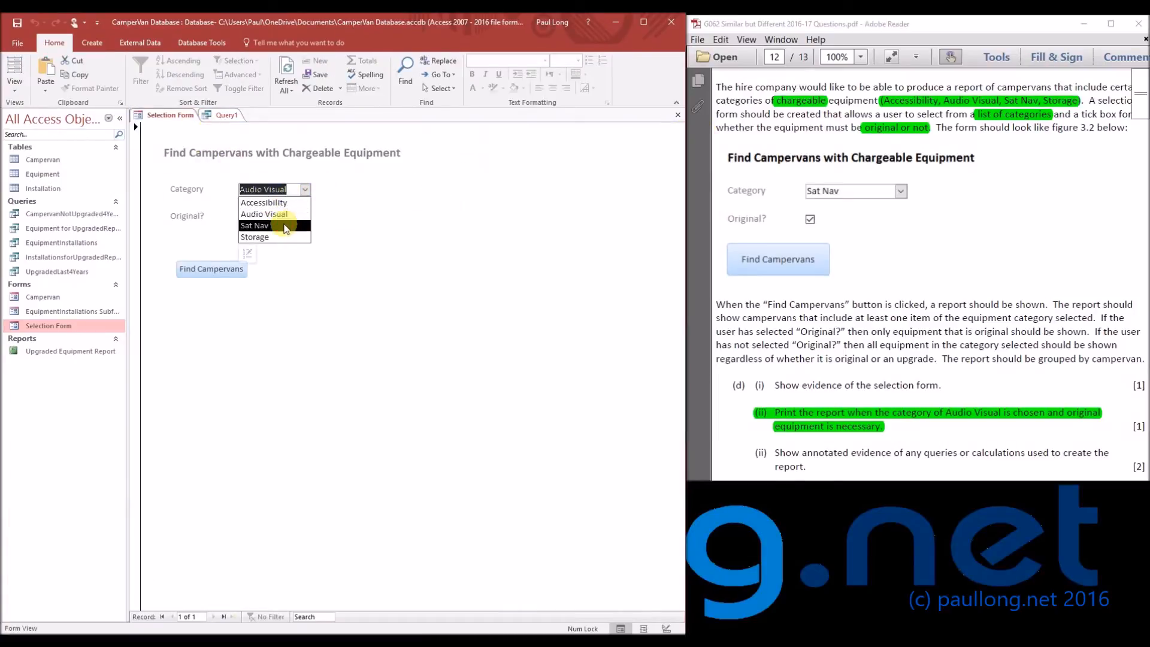
click(285, 228)
click(226, 116)
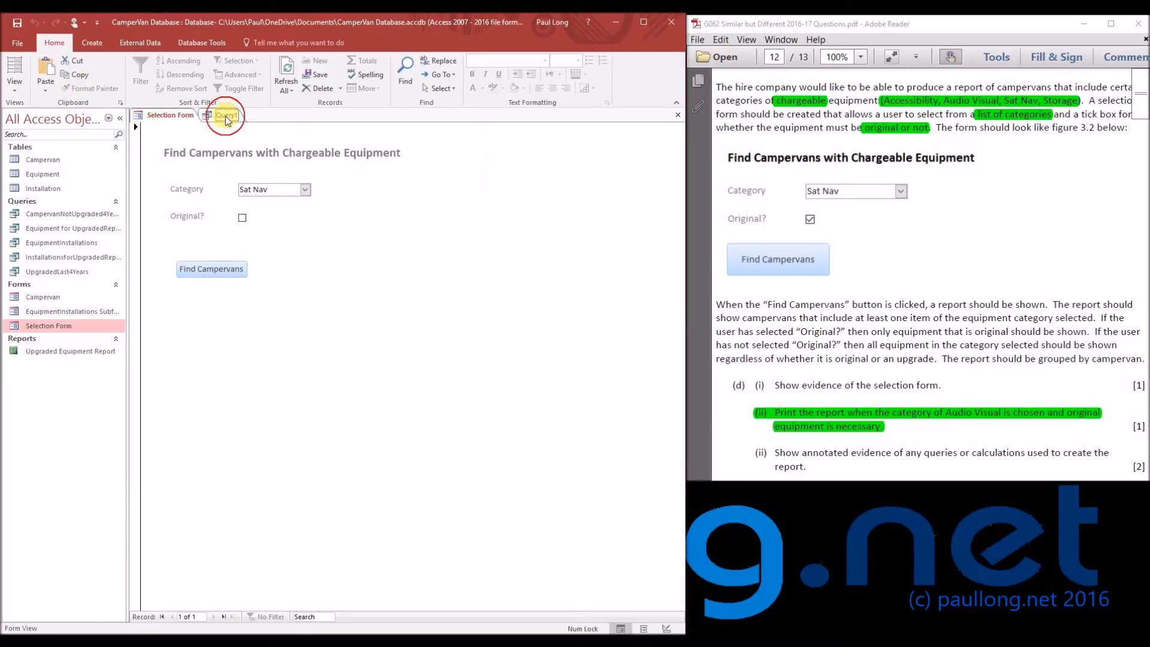
click(13, 71)
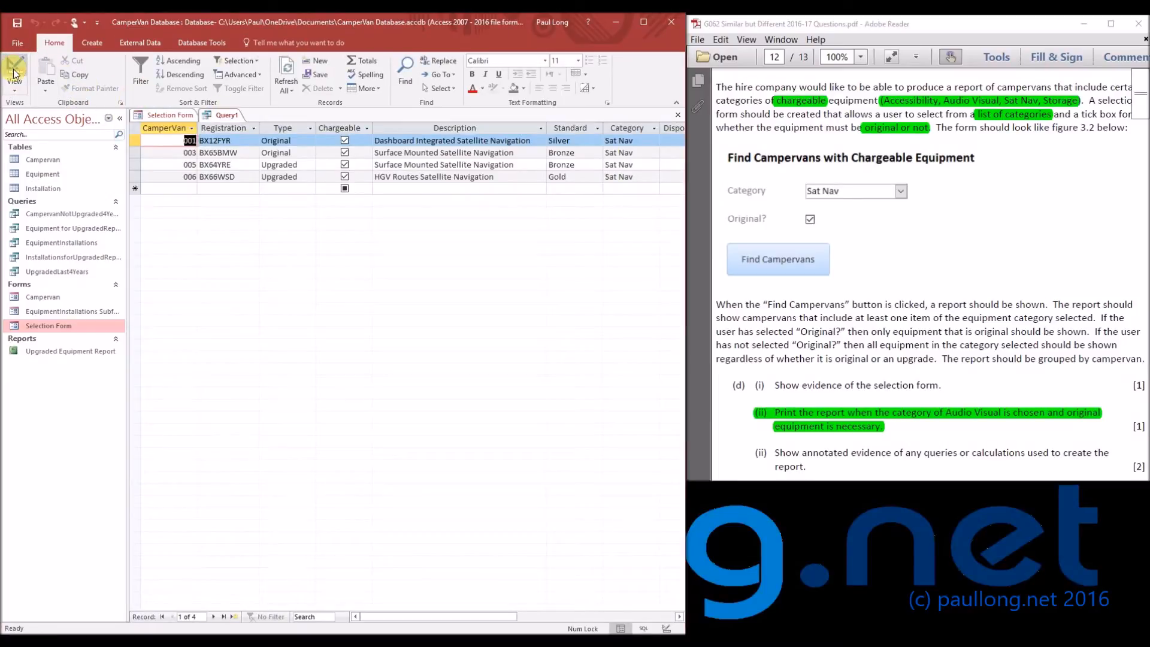
click(13, 70)
Step: Set the selection form's category back to Audio Visual and return to the query's design
click(170, 114)
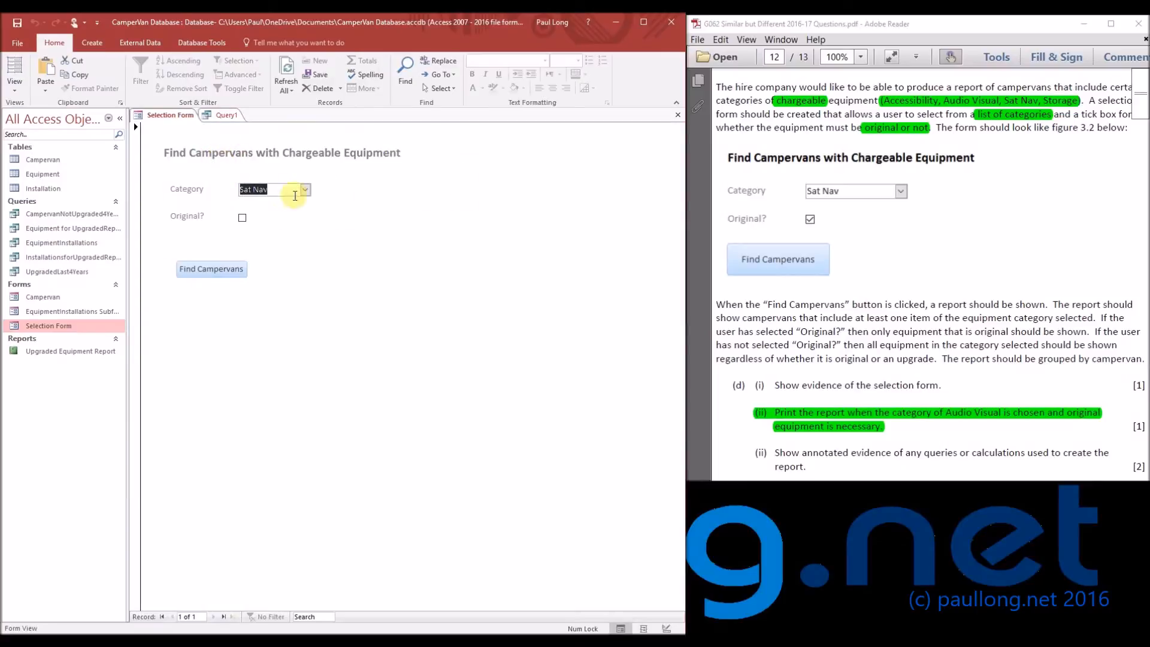
click(305, 189)
click(257, 221)
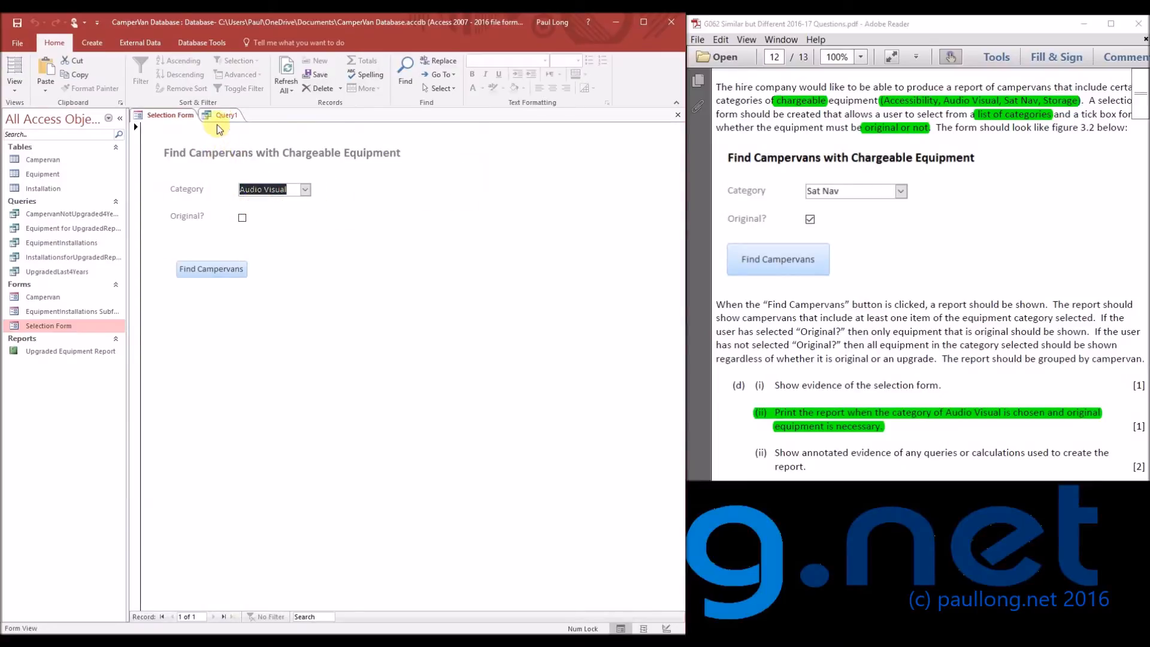
click(221, 115)
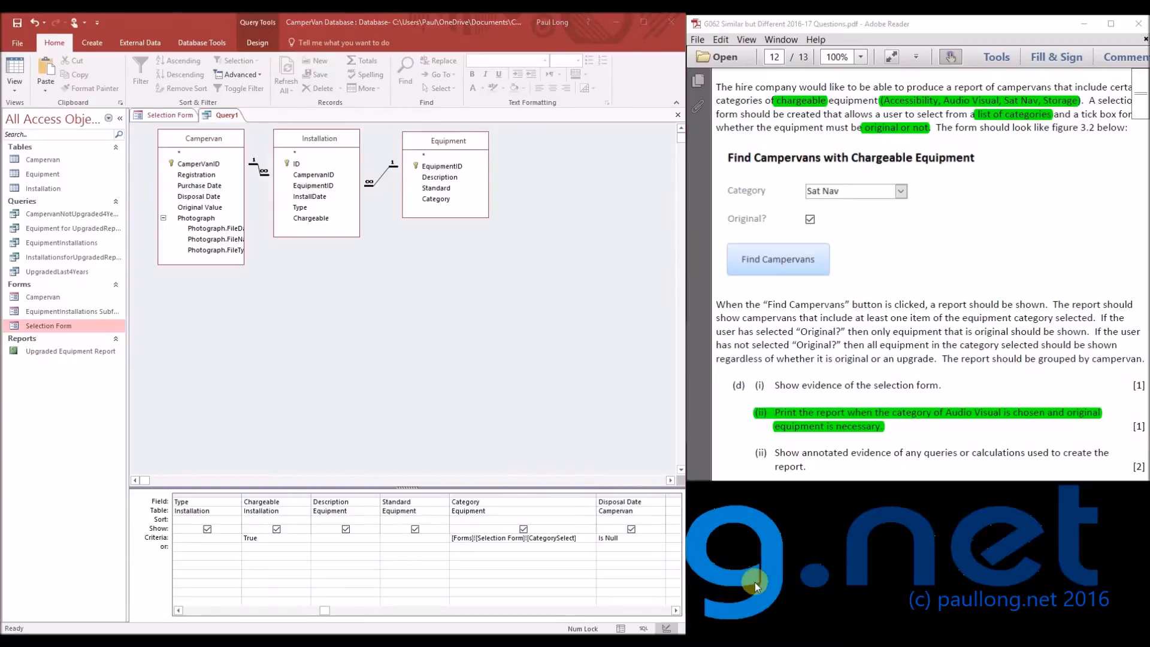
Step: Save the query as FindCampervans
click(18, 25)
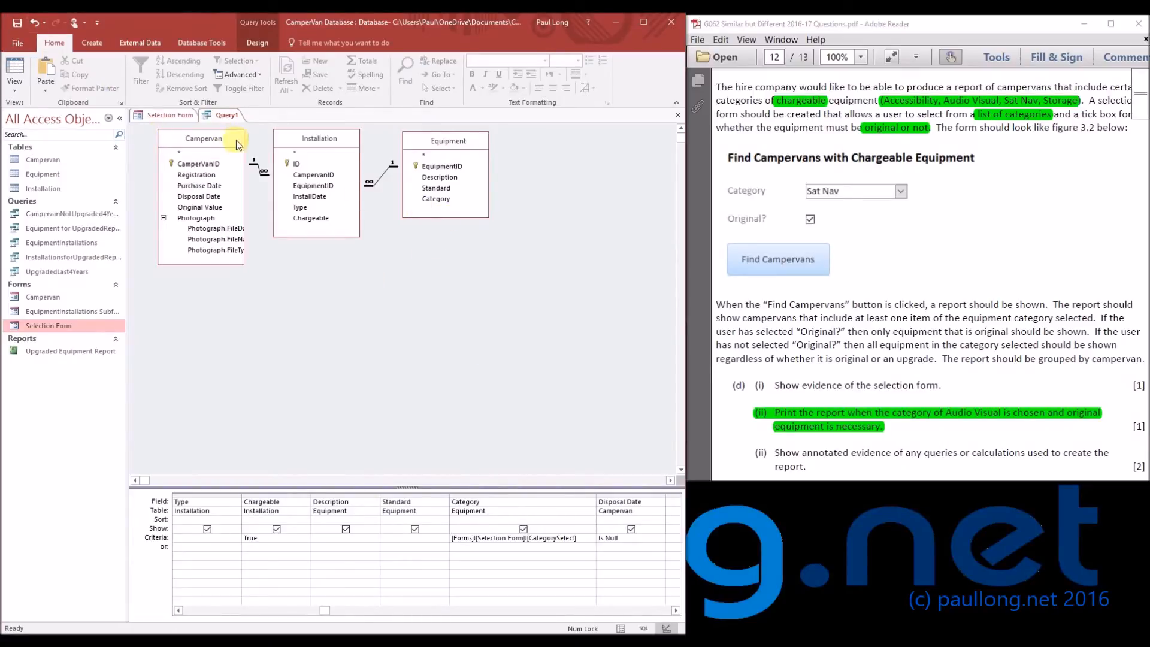
click(18, 26)
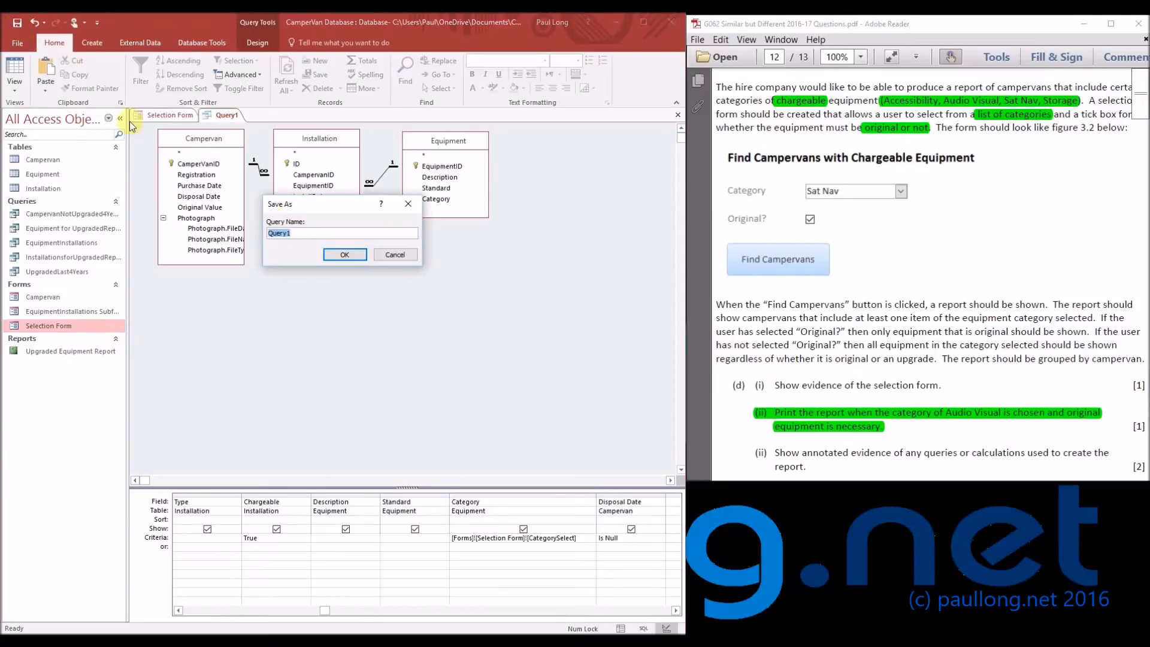
text(FindC)
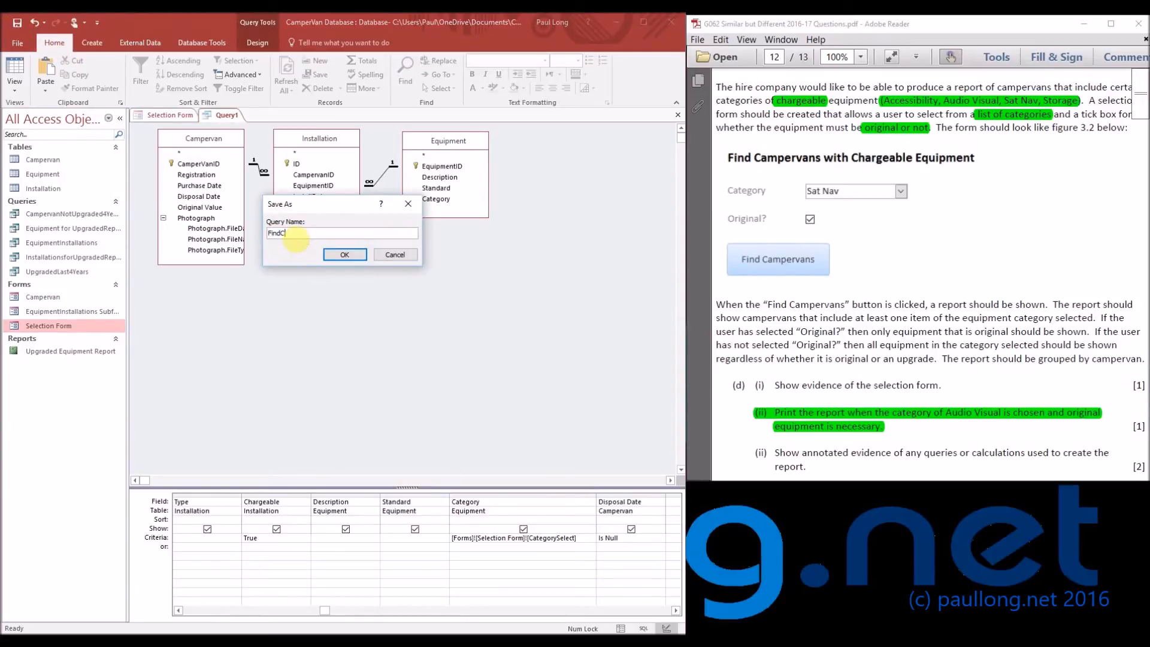
text(ampervans)
key(Return)
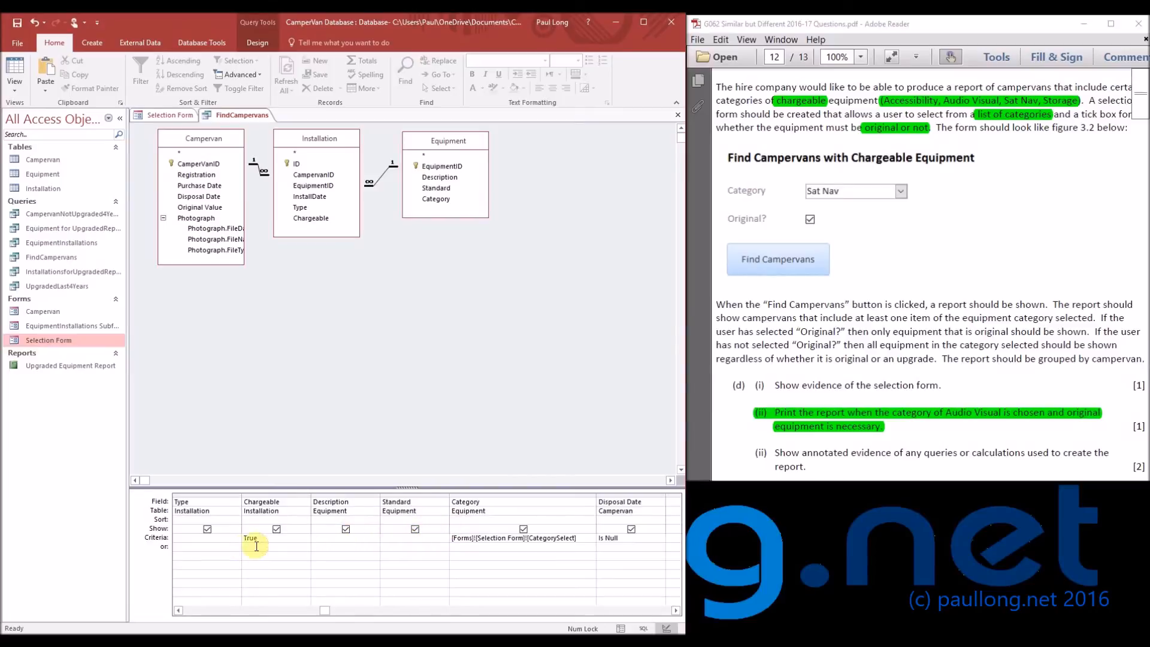
Step: Widen the query's Type column and set its criterion to [Forms]![Selection Form]![OriginalTick]
click(200, 543)
drag(241, 495, 335, 494)
text(F)
key(BackSpace)
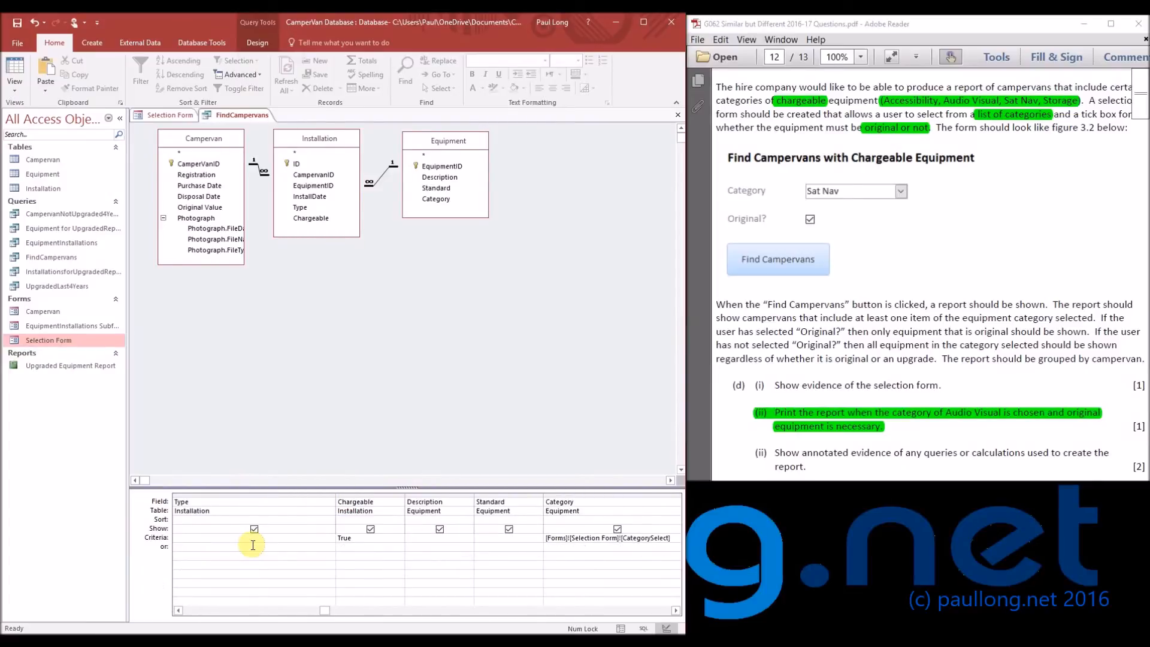
text([Forms]!)
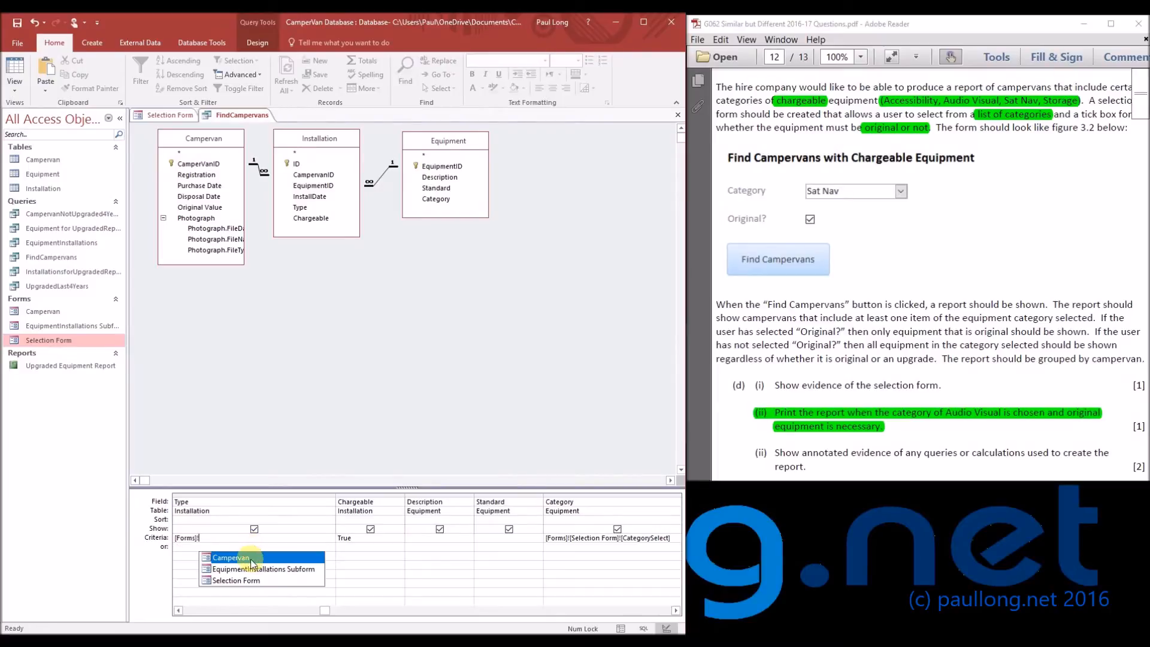
double_click(236, 581)
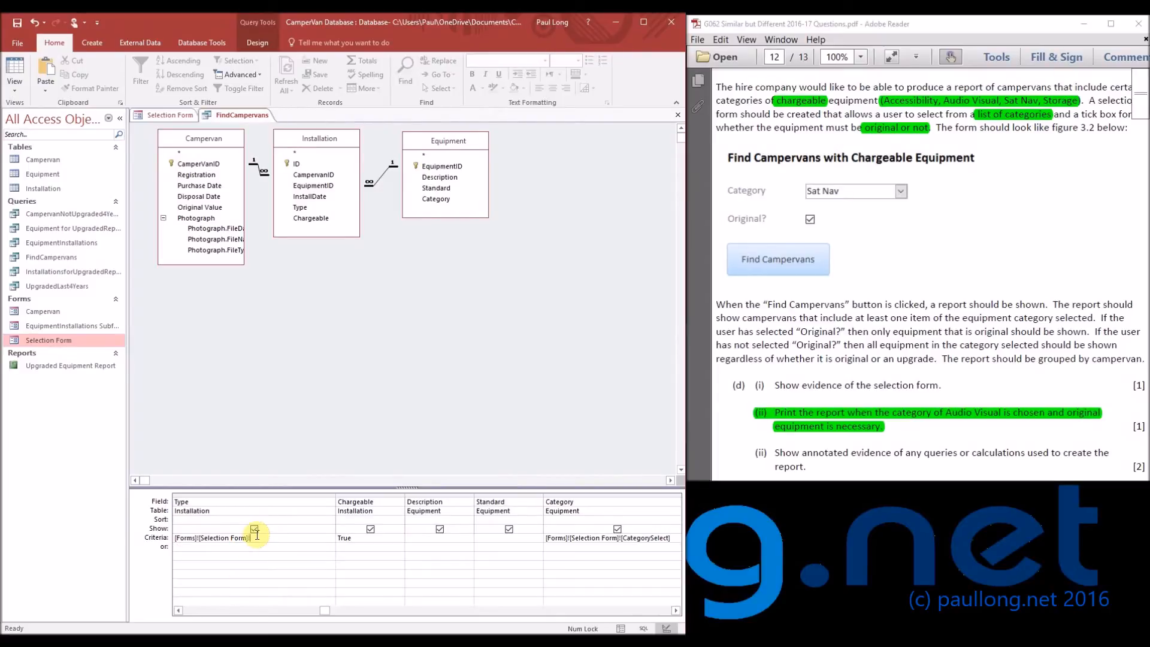
text(!)
double_click(288, 626)
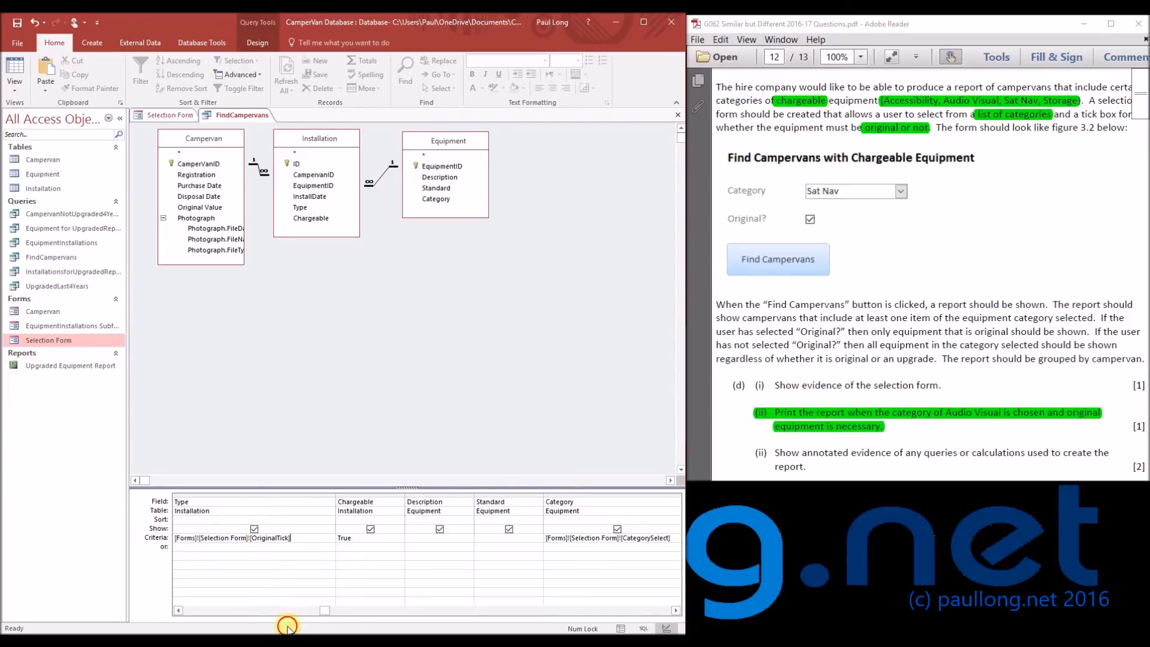
Step: Display the FindCampervans results and compare them with the Original tick box on the selection form
click(14, 77)
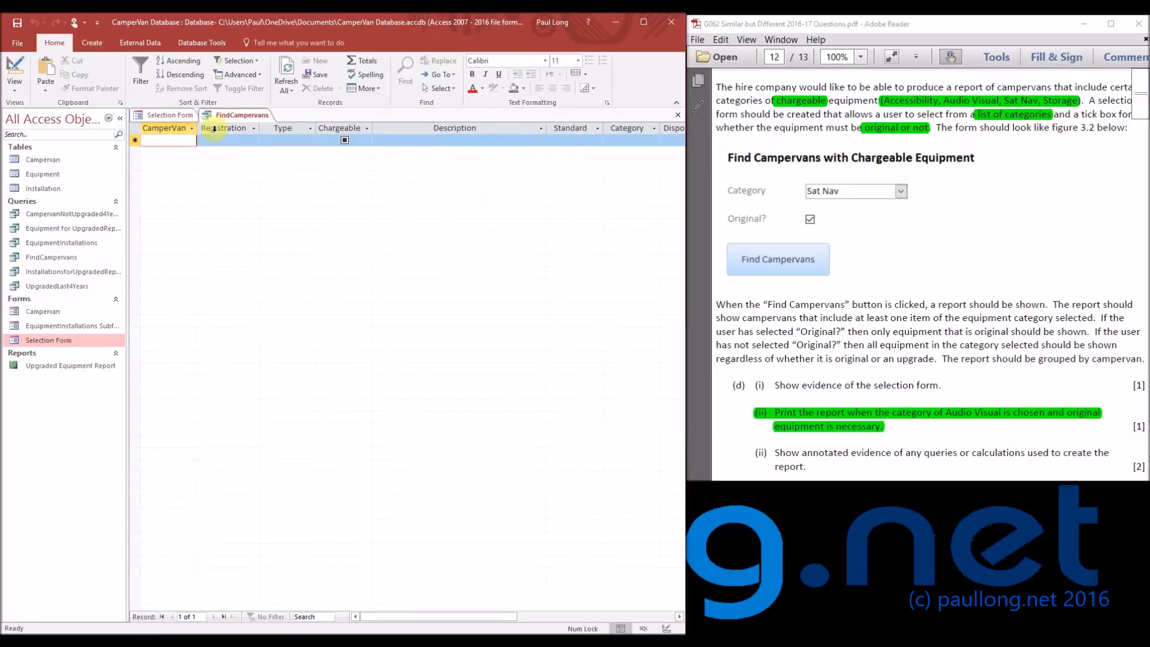
click(174, 114)
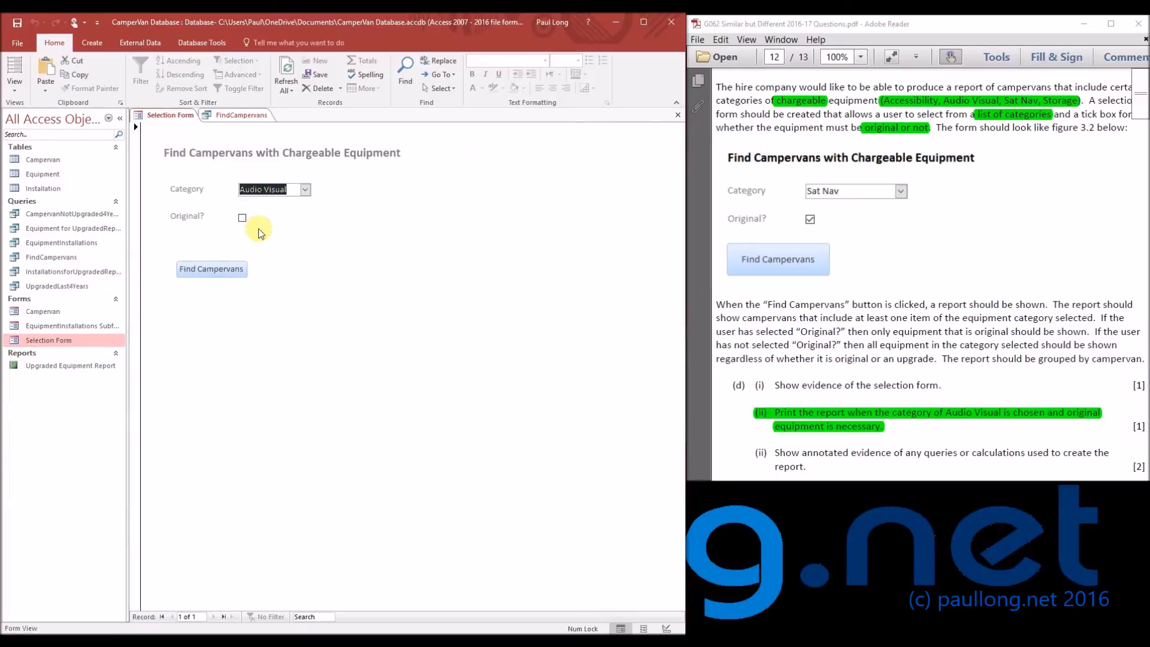
click(237, 116)
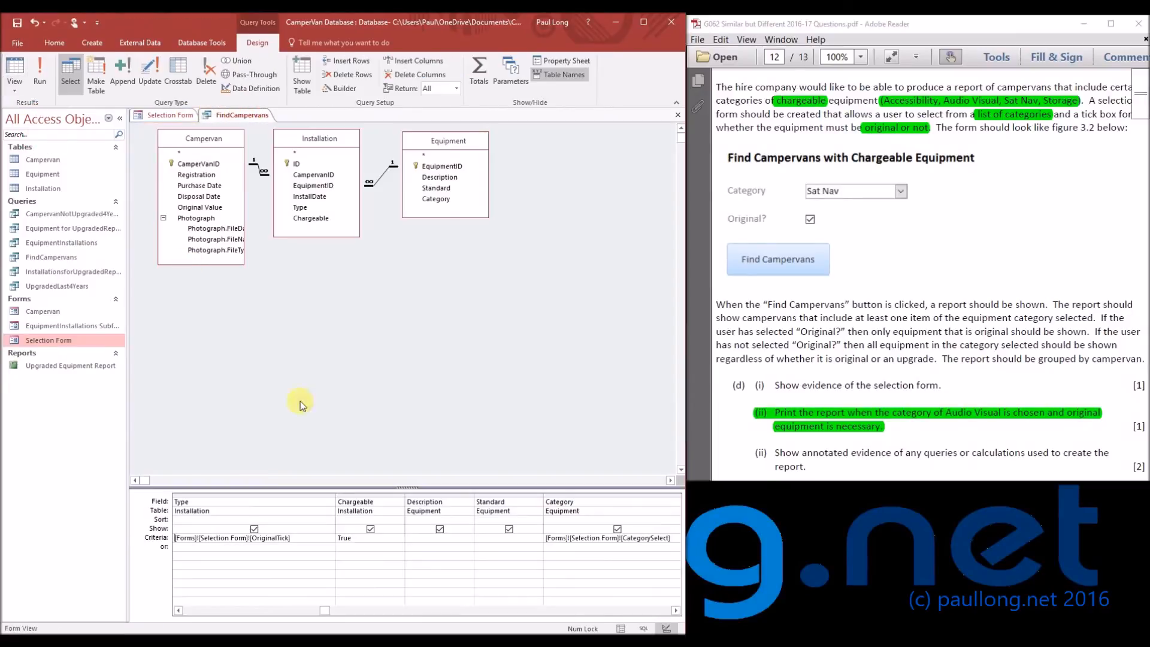
Step: Change the Type criterion to iif([Forms]![Selection Form]![OriginalTick],"Original")
click(295, 537)
click(231, 553)
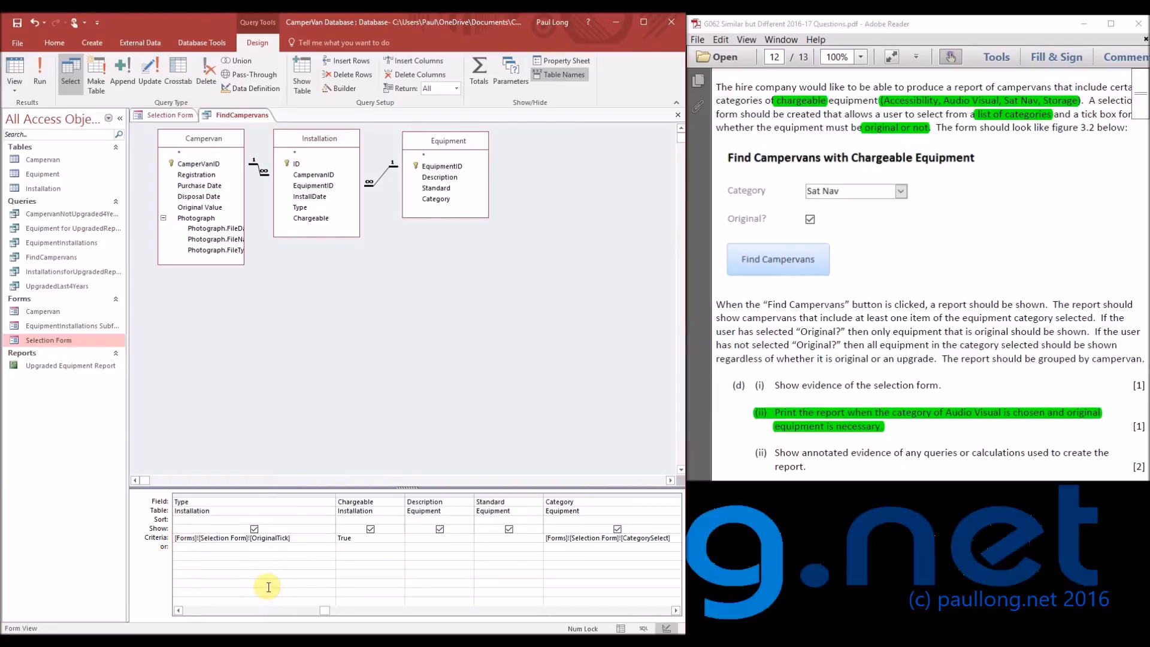
text(iif()
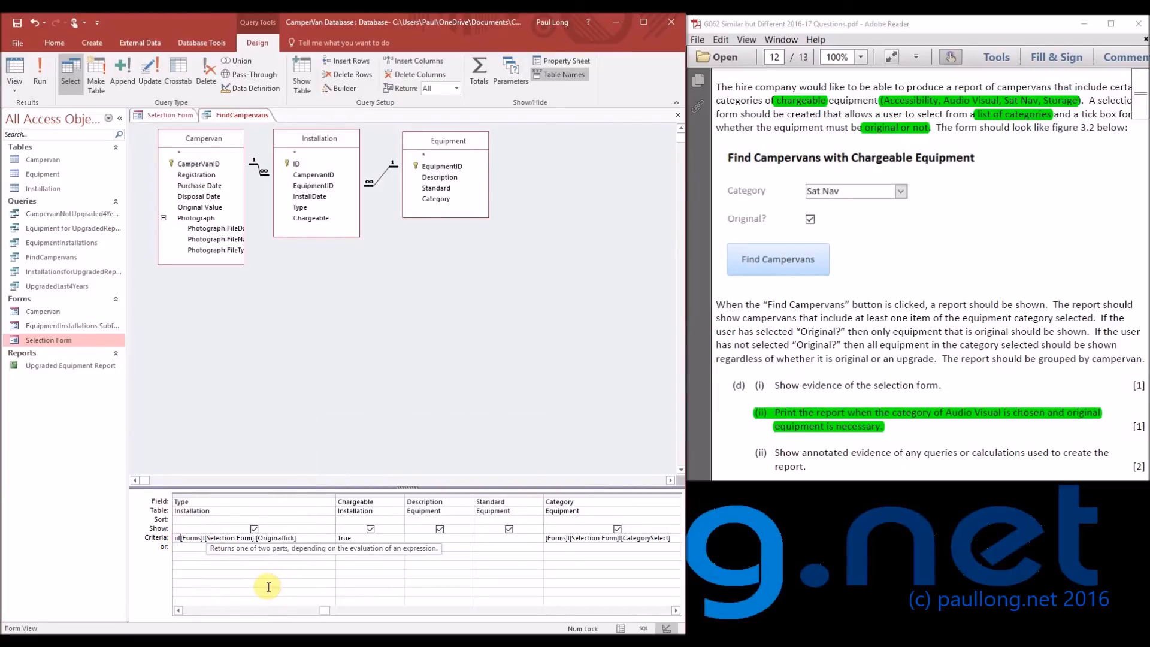
click(298, 538)
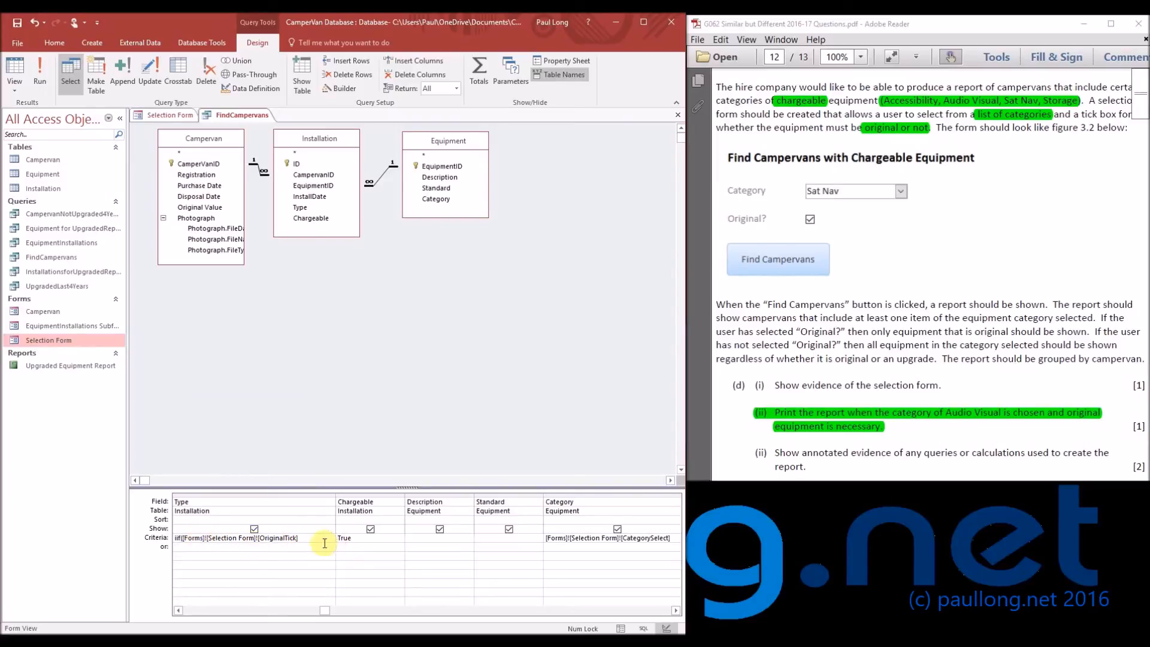
text(,"O)
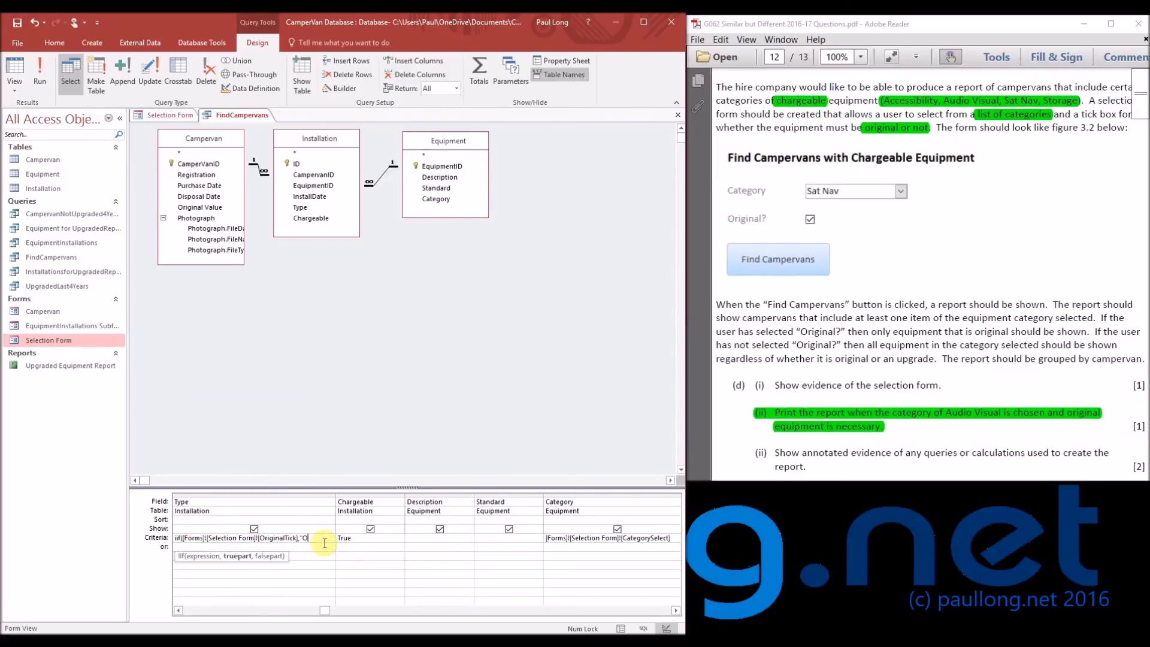
text(riginal")
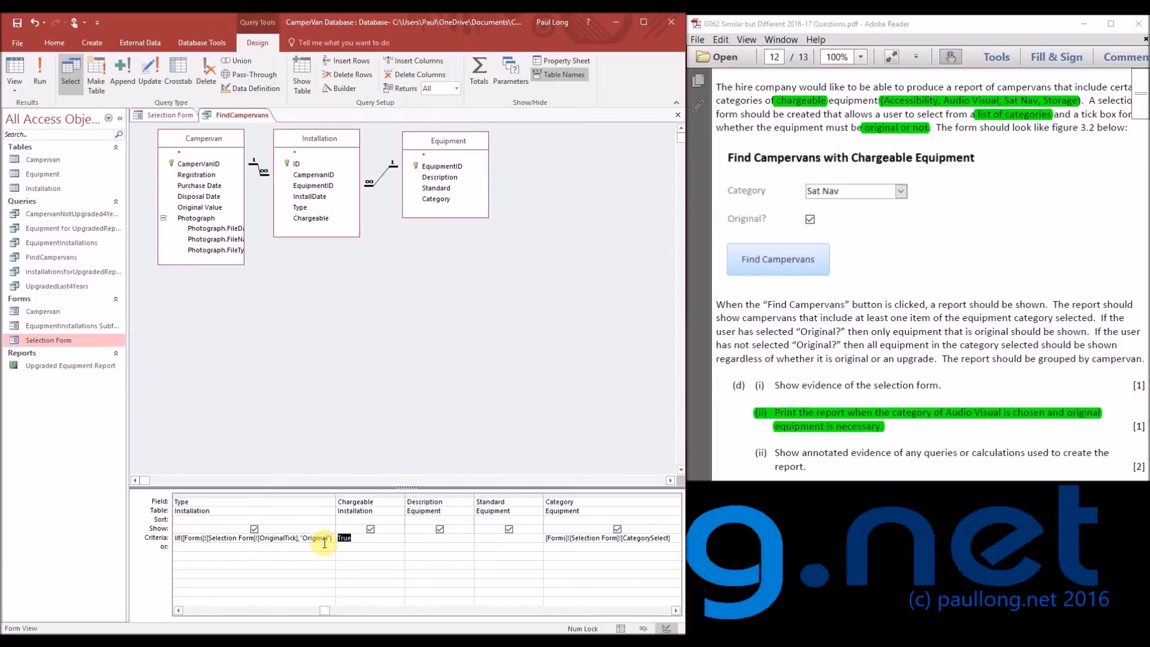
Step: Display the FindCampervans results, tick Original on the selection form, and display the query results again
click(13, 70)
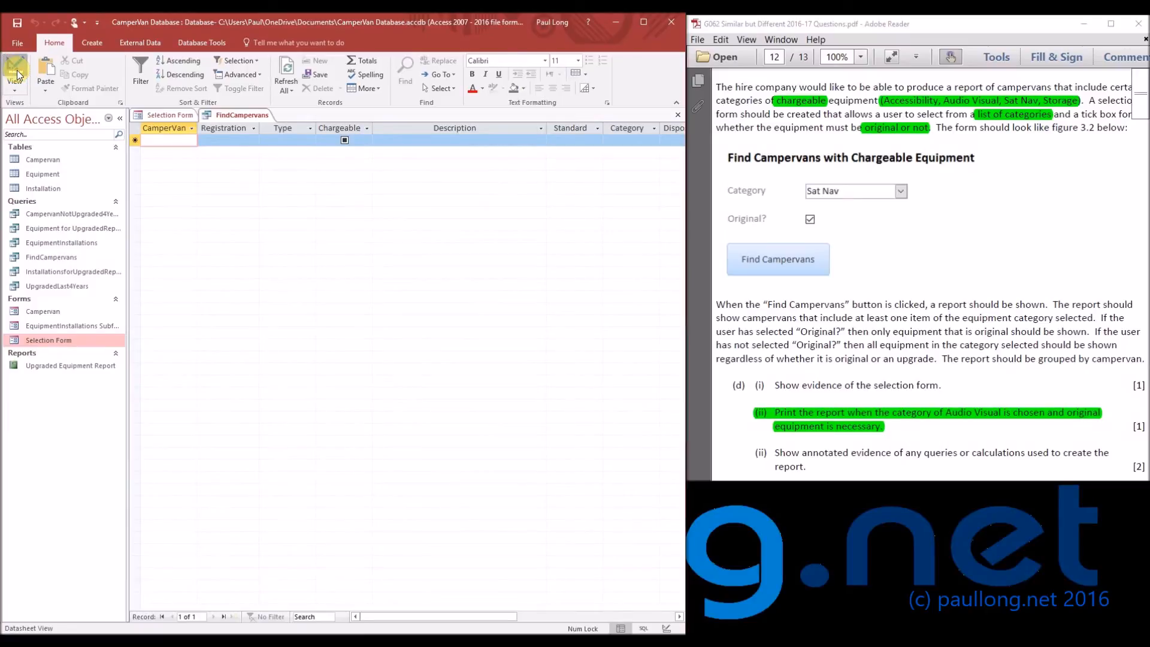
click(15, 71)
click(170, 114)
click(243, 220)
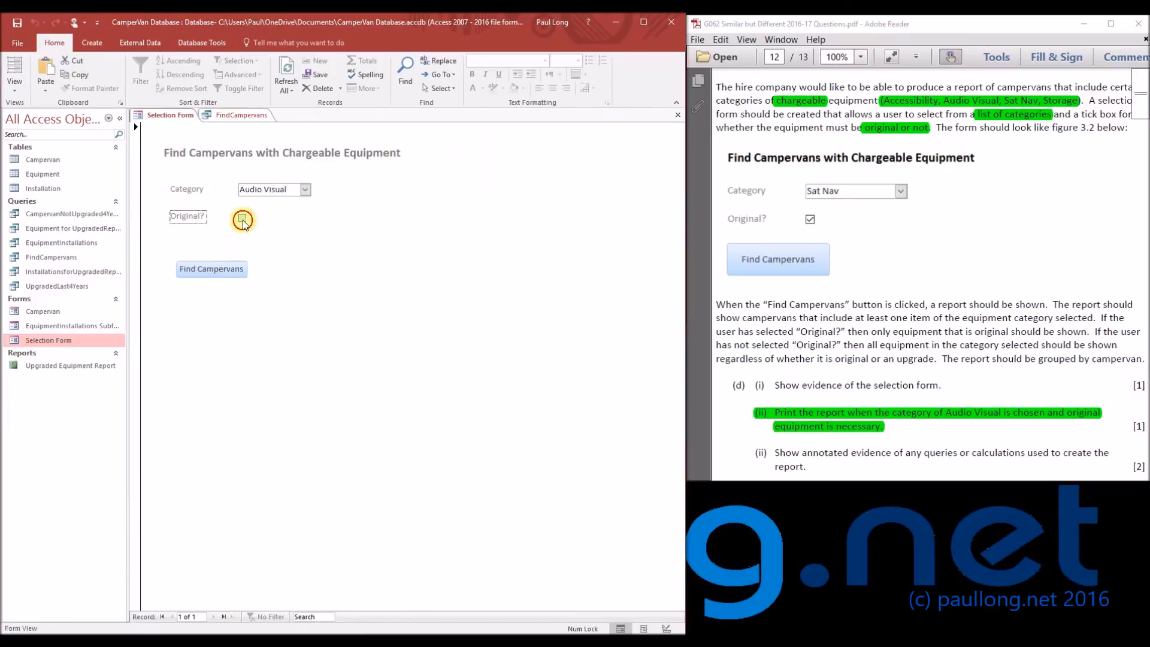
click(18, 67)
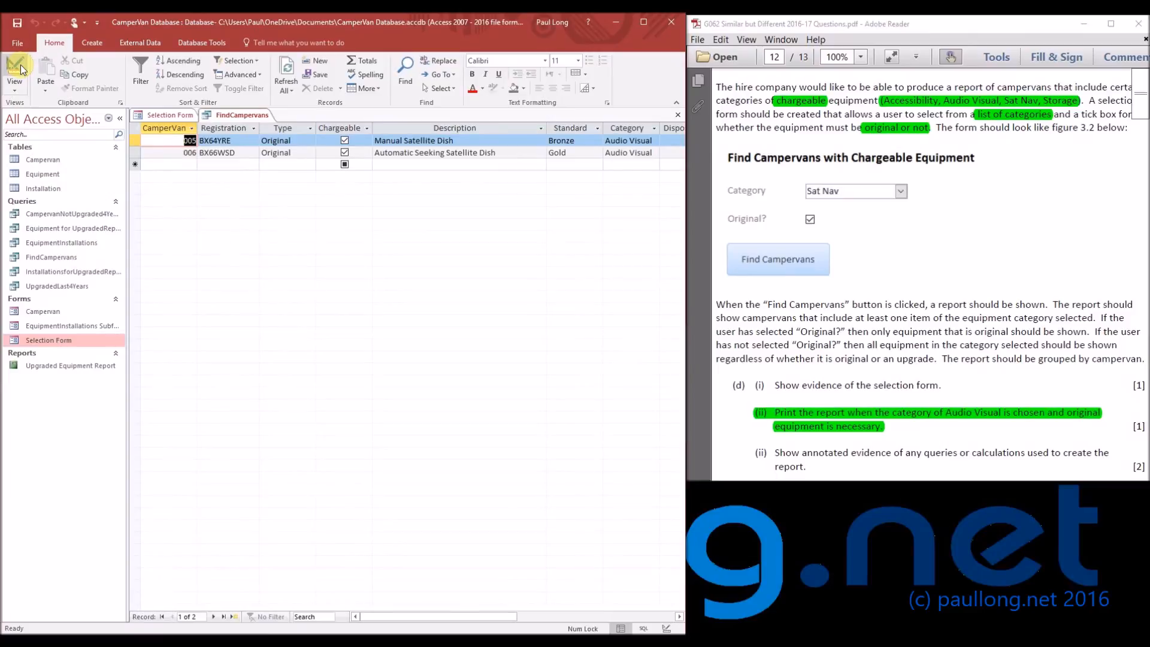
Step: Add "*" as the false part of the IIf expression in the query's Type criterion
click(17, 67)
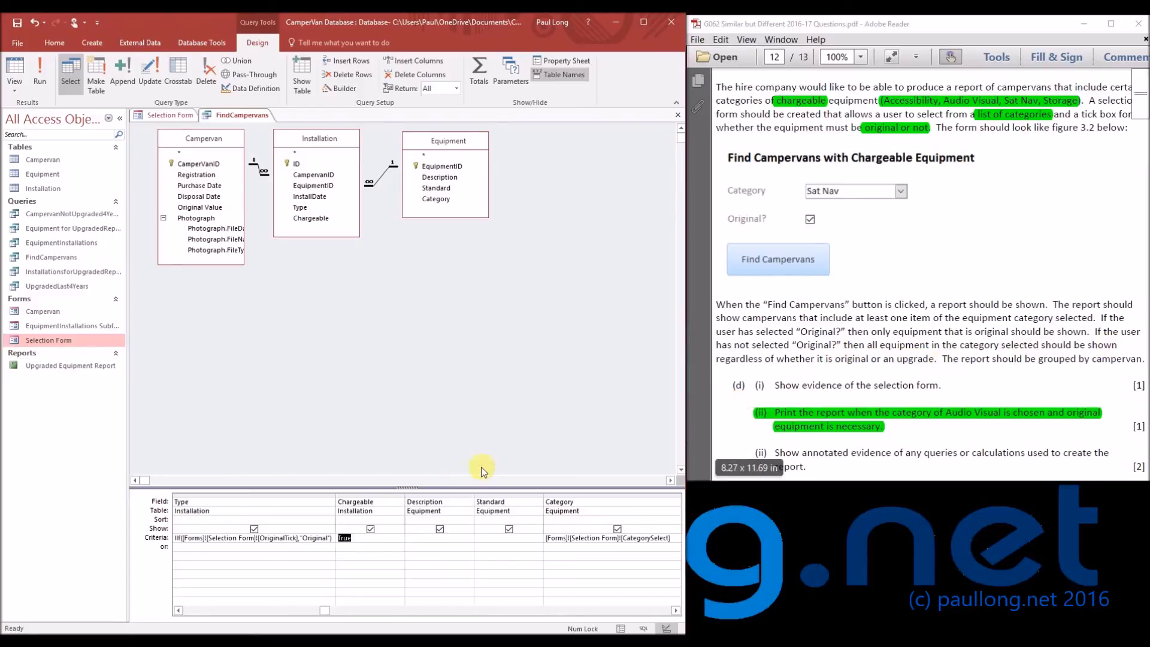
click(329, 539)
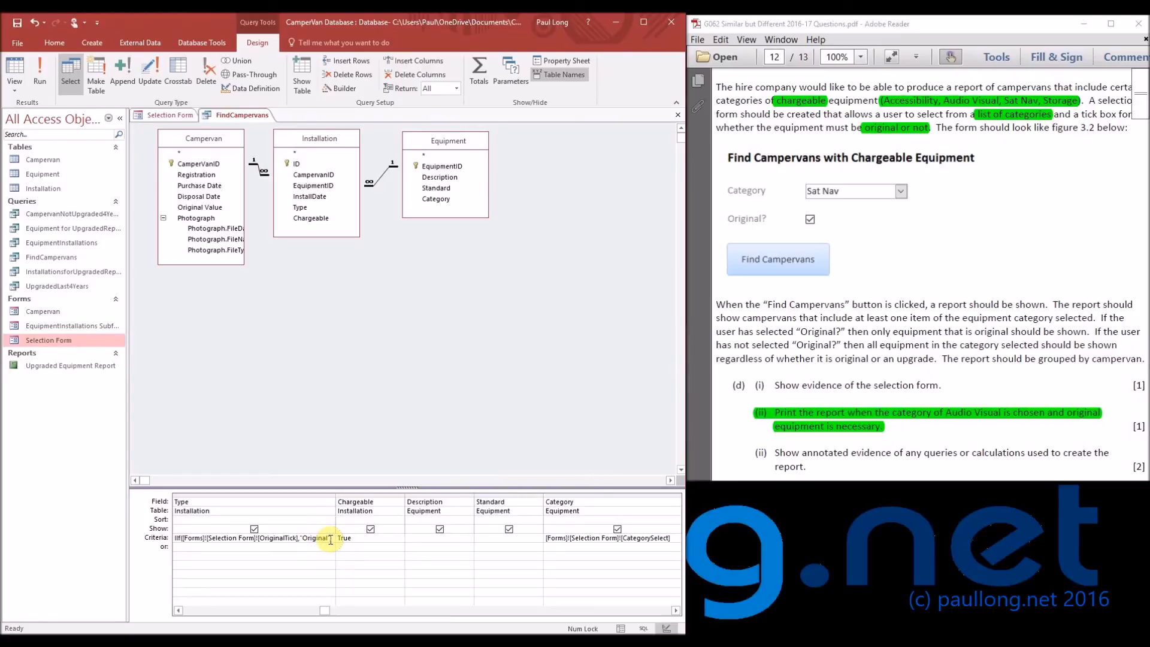
text(,")
text(")
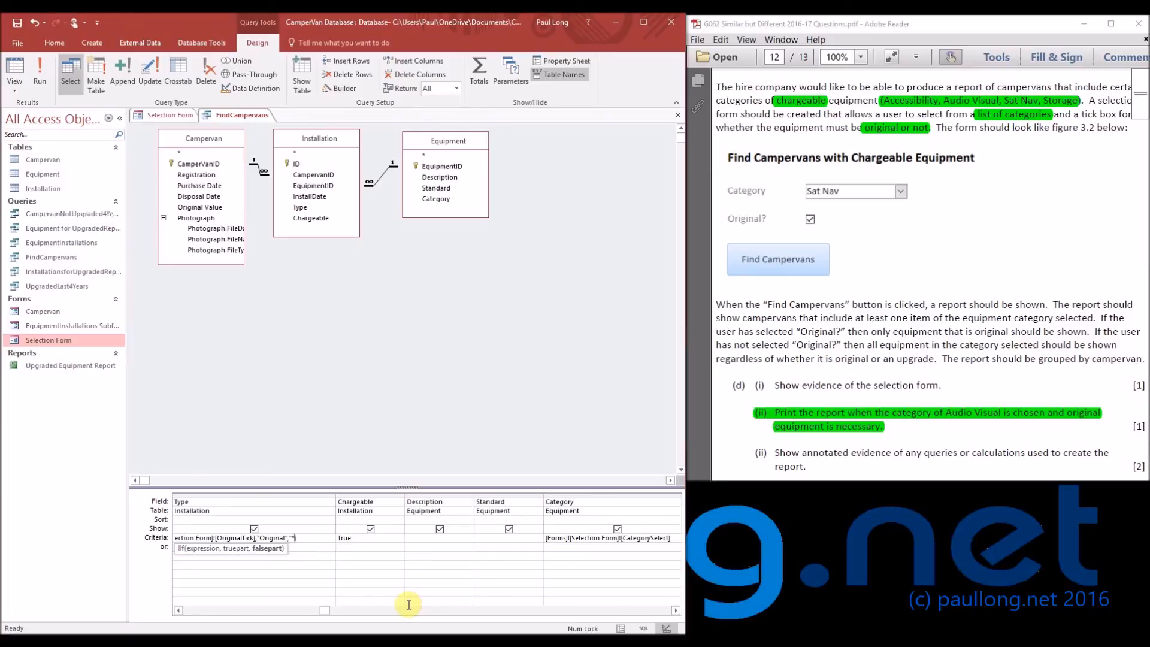
key(Tab)
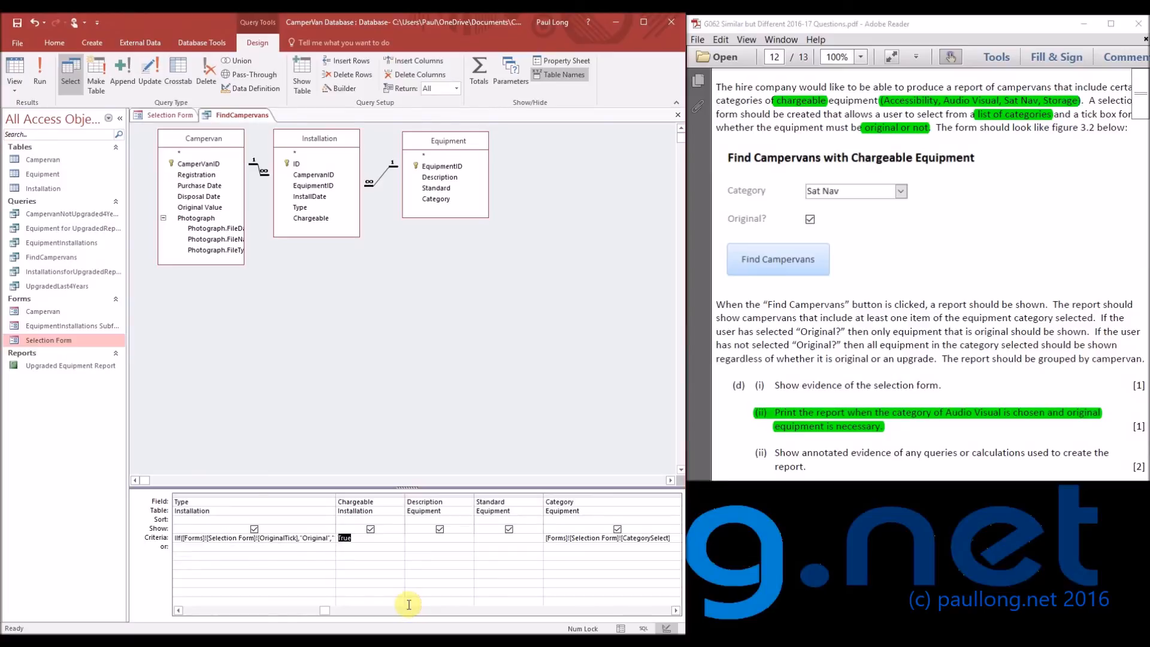
Step: Check the FindCampervans results with Original ticked, and again after unticking Original on the selection form
click(14, 75)
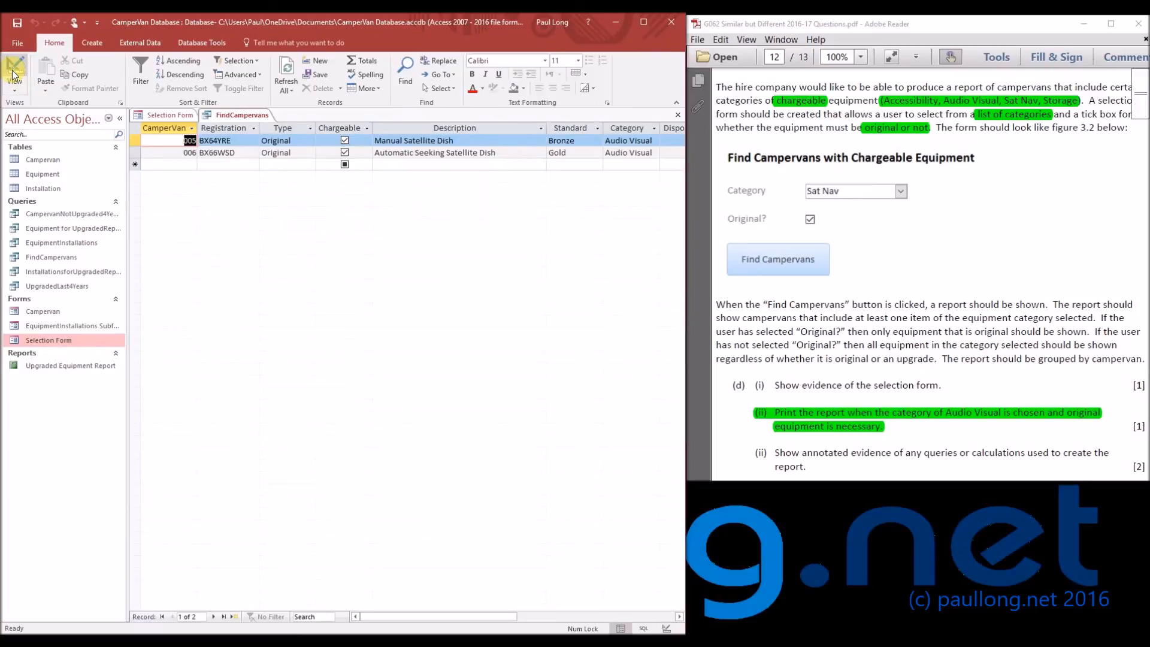
click(13, 75)
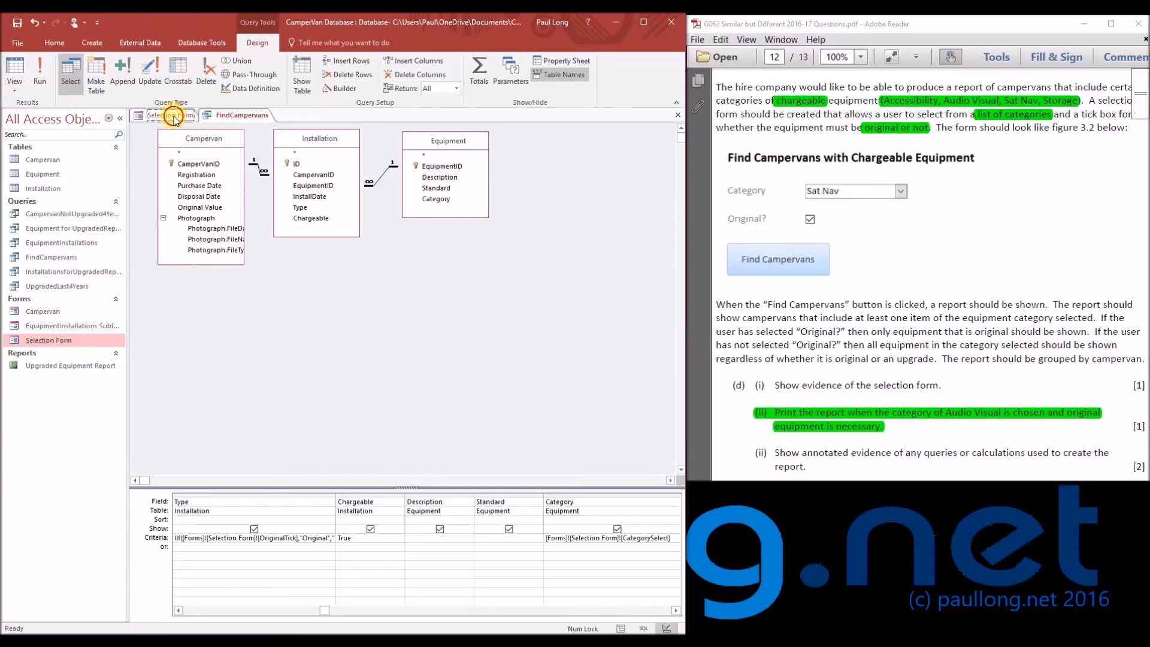
click(168, 114)
click(242, 218)
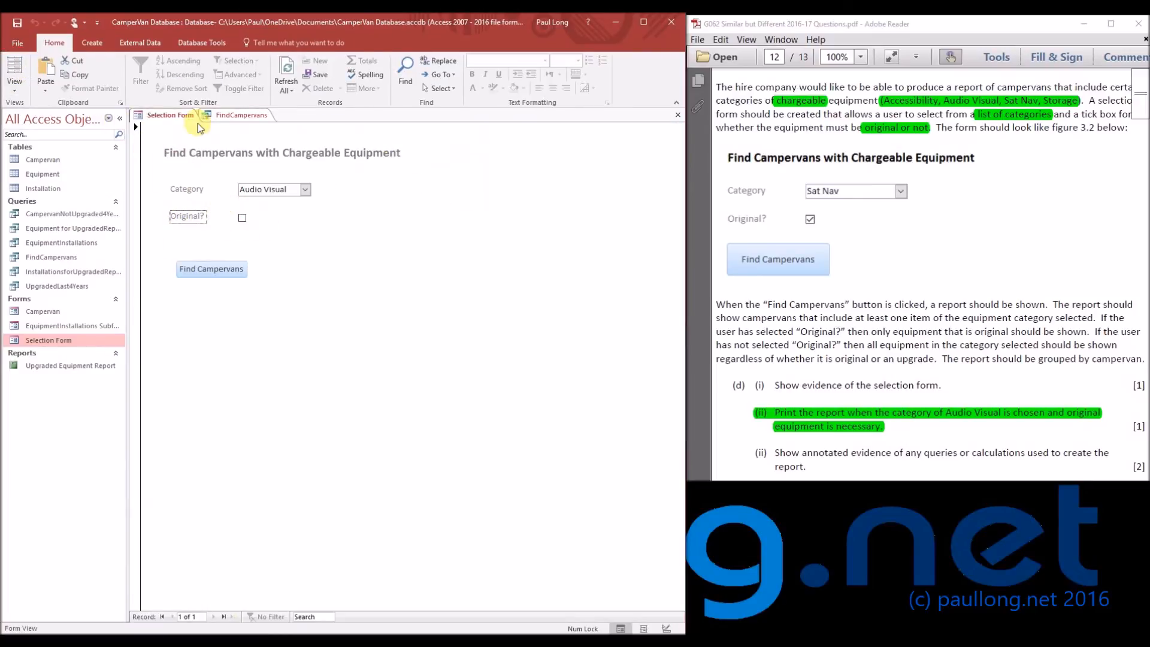
click(229, 117)
click(15, 72)
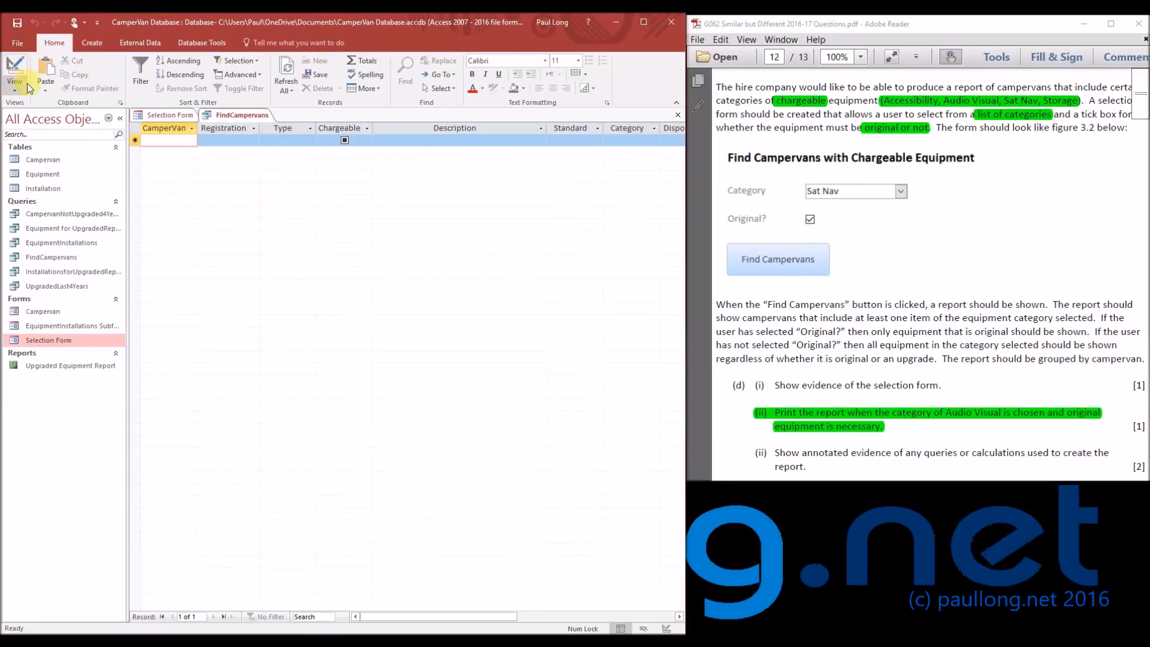
Step: Widen the query's Type column and wrap its criterion in Like: Like (IIf([Forms]![Selection Form]![OriginalTick],"Original","*"))
click(15, 69)
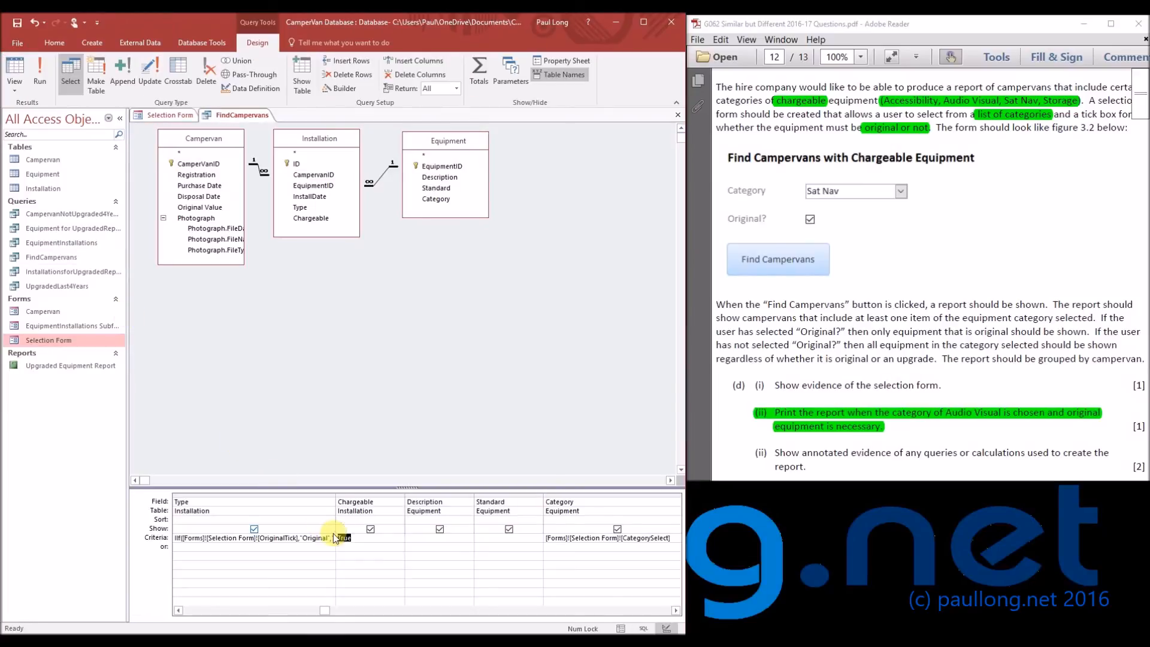
drag(336, 494, 383, 496)
click(175, 539)
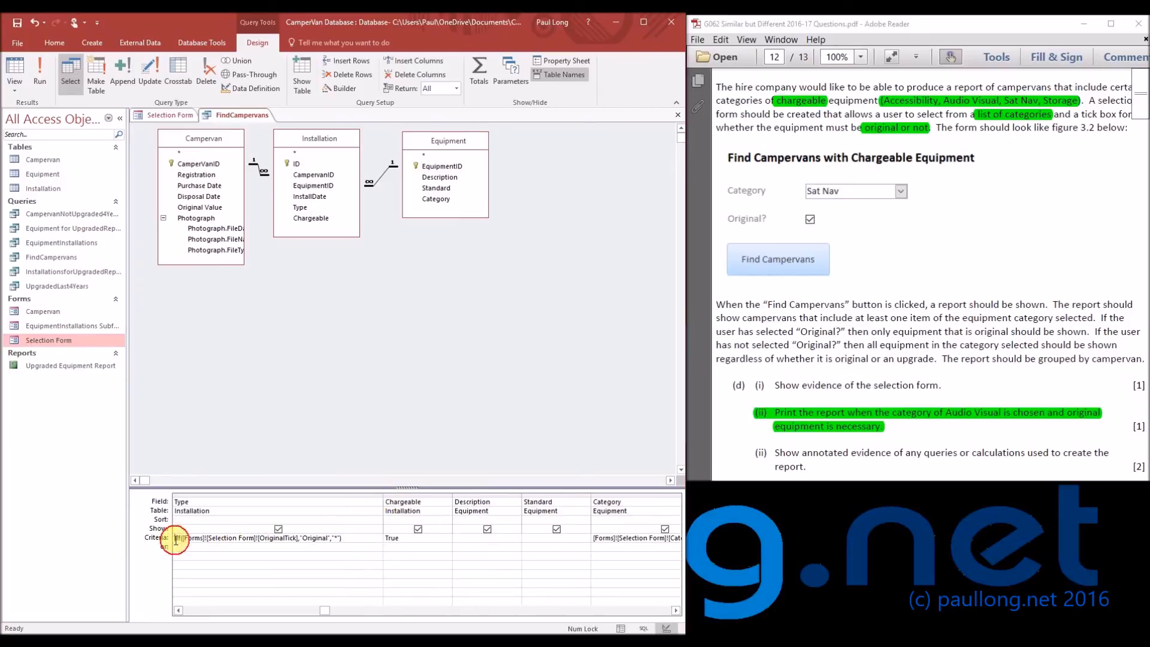
text(Like()
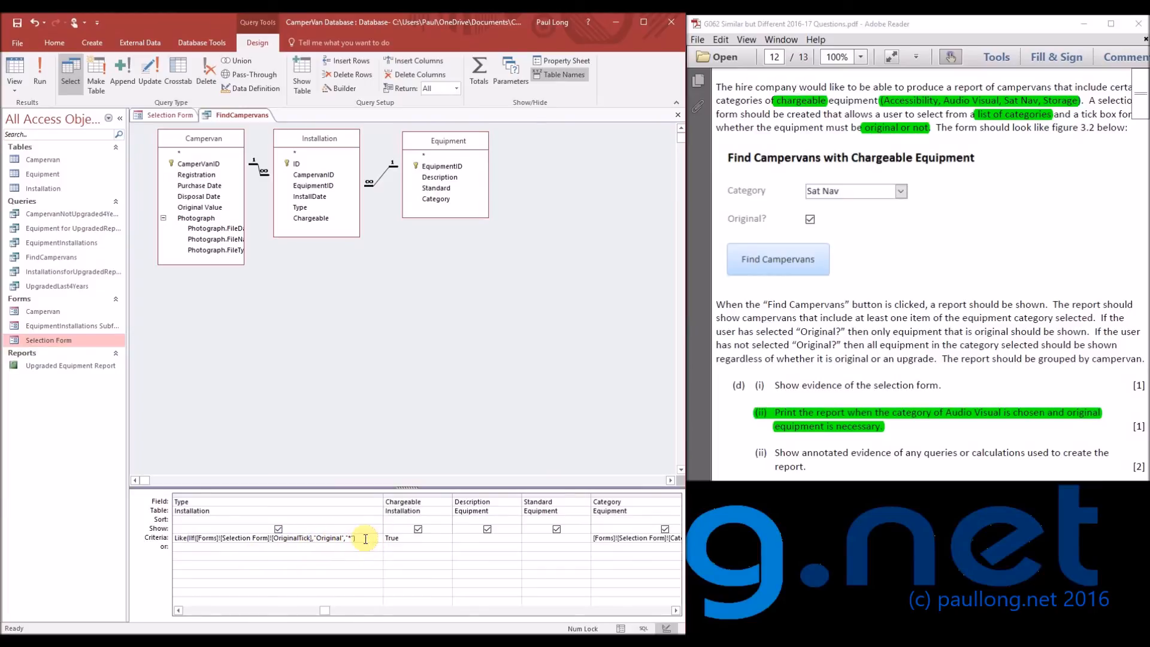
key(Tab)
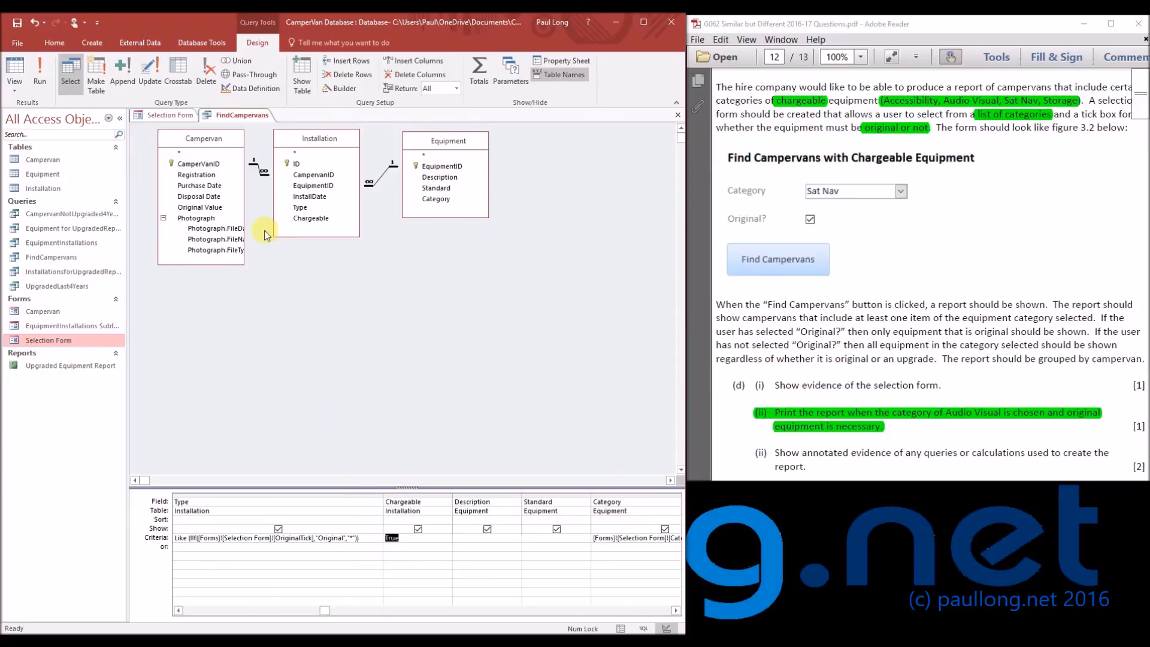
Step: Display the results of the revised FindCampervans query and compare them with the selection form's category and Original tick box
click(17, 64)
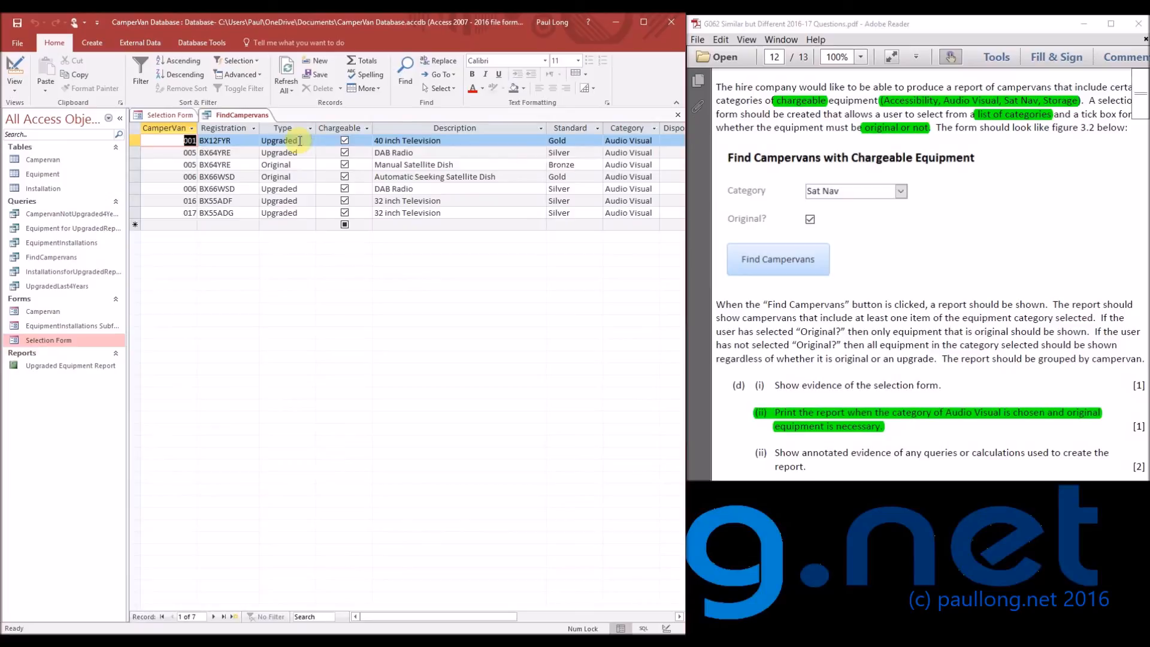
click(168, 114)
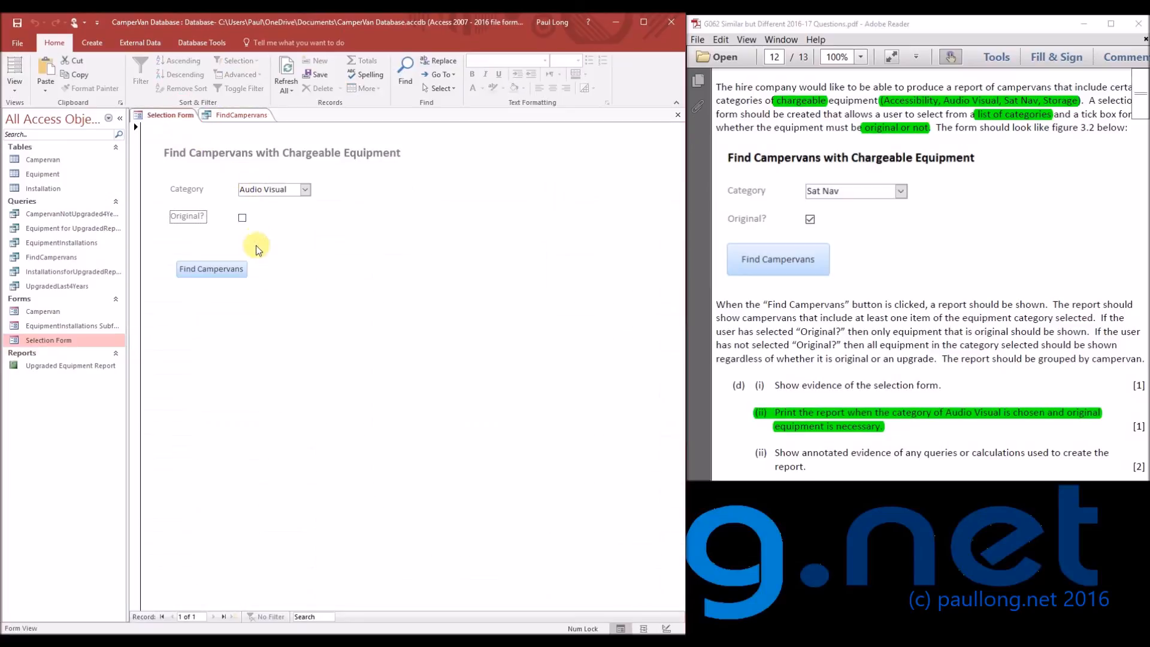
click(230, 118)
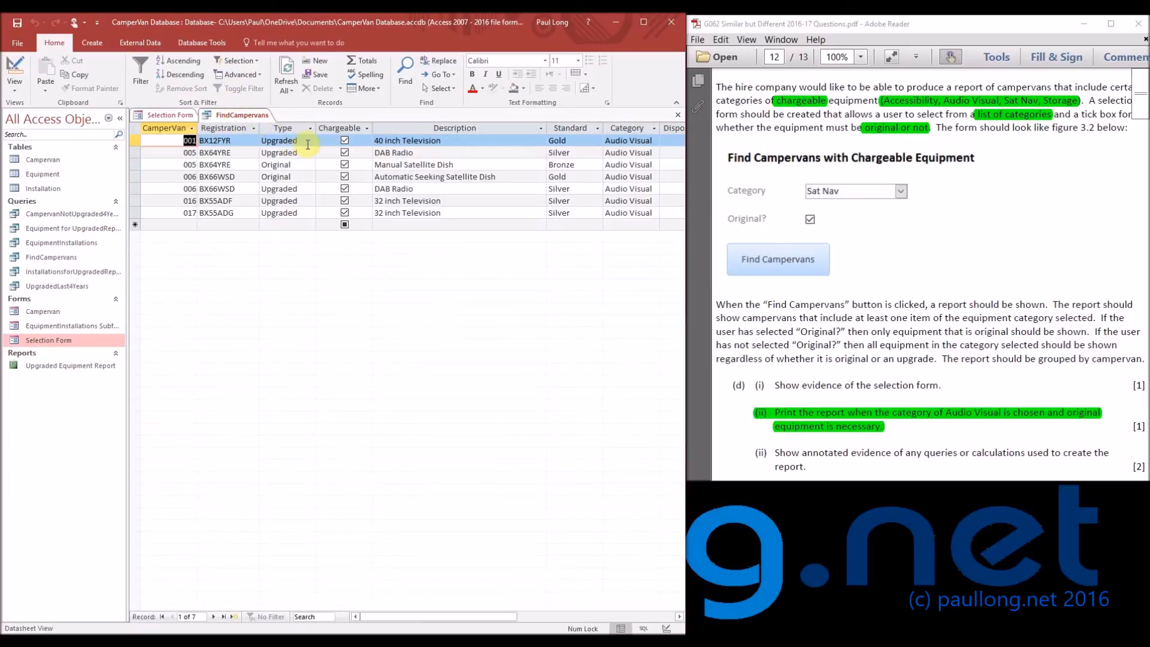